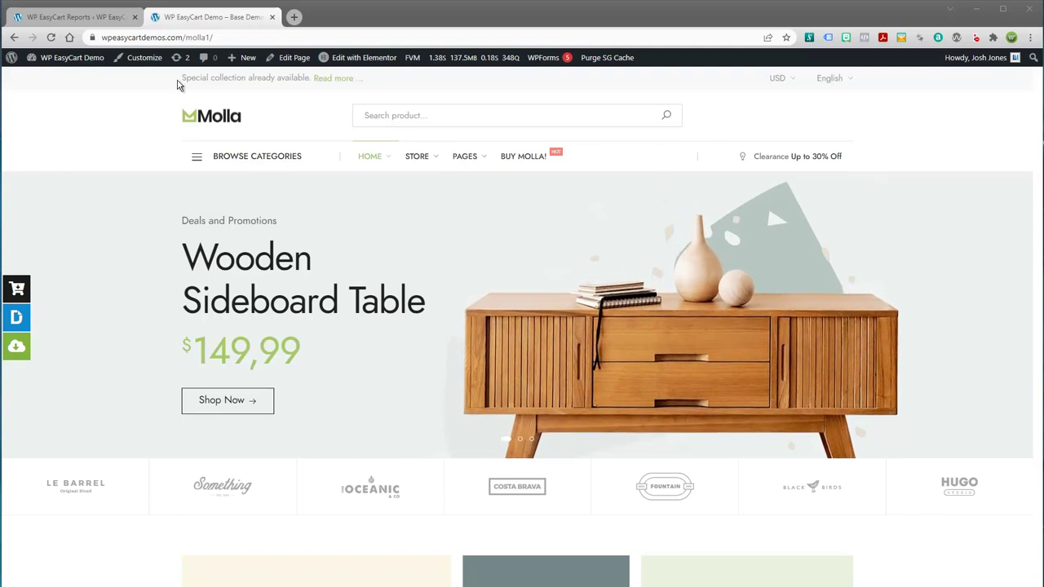
Highlight the demo site address, then scroll down the home page's category cards
drag(103, 38, 183, 38)
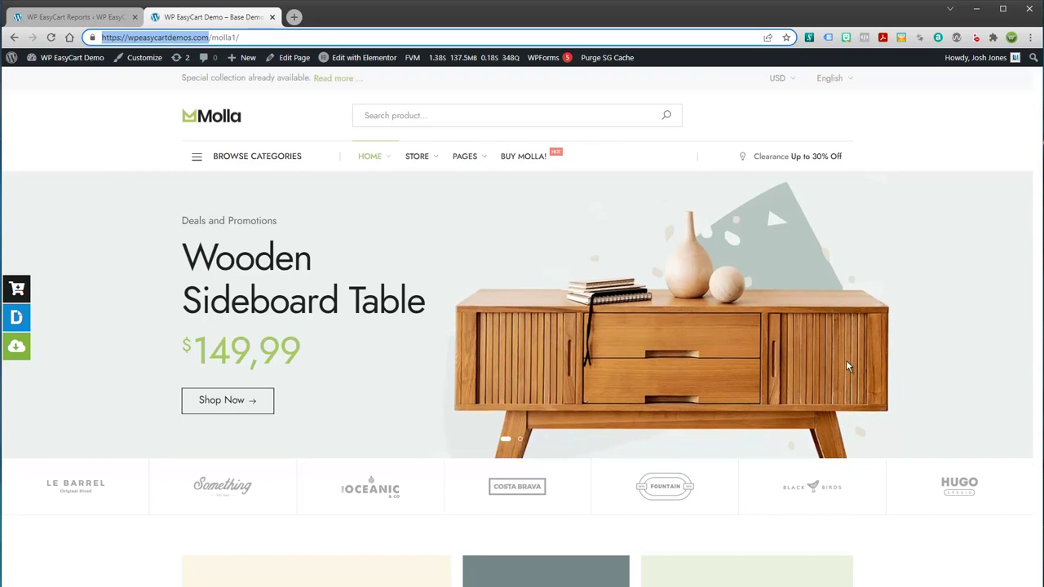
click(925, 141)
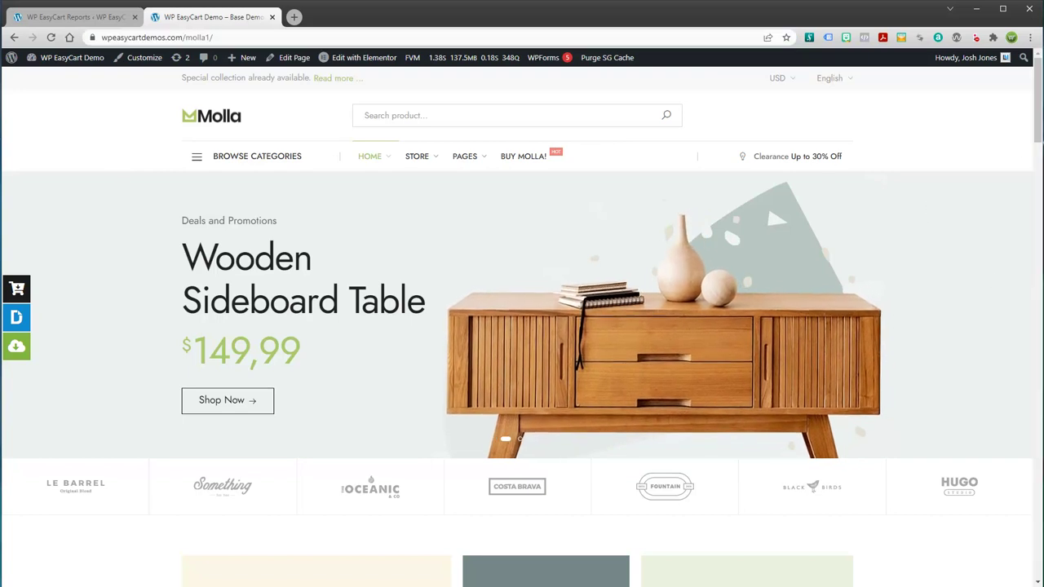
drag(1040, 107, 1042, 153)
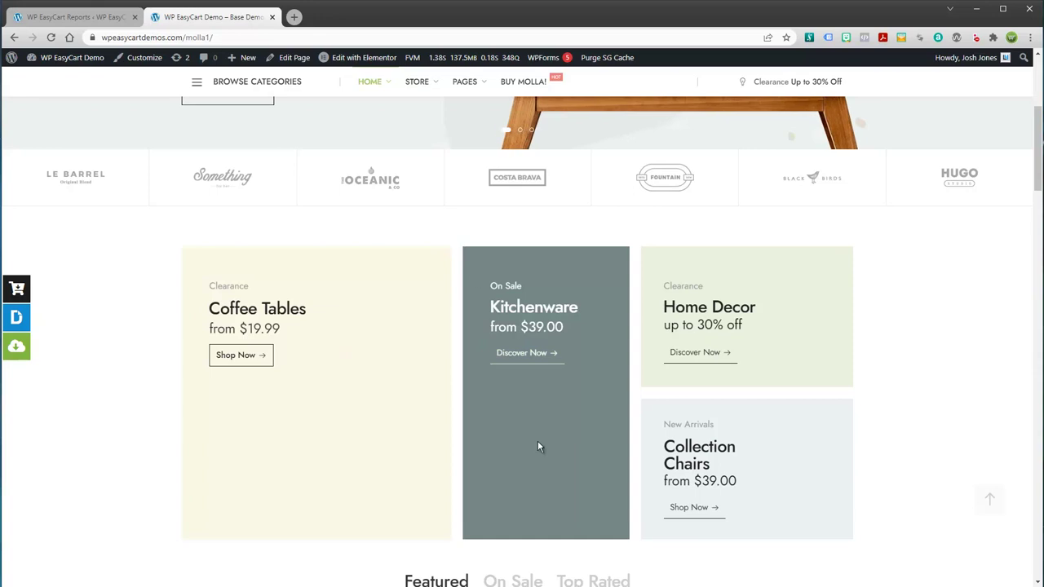
drag(1039, 158, 1032, 182)
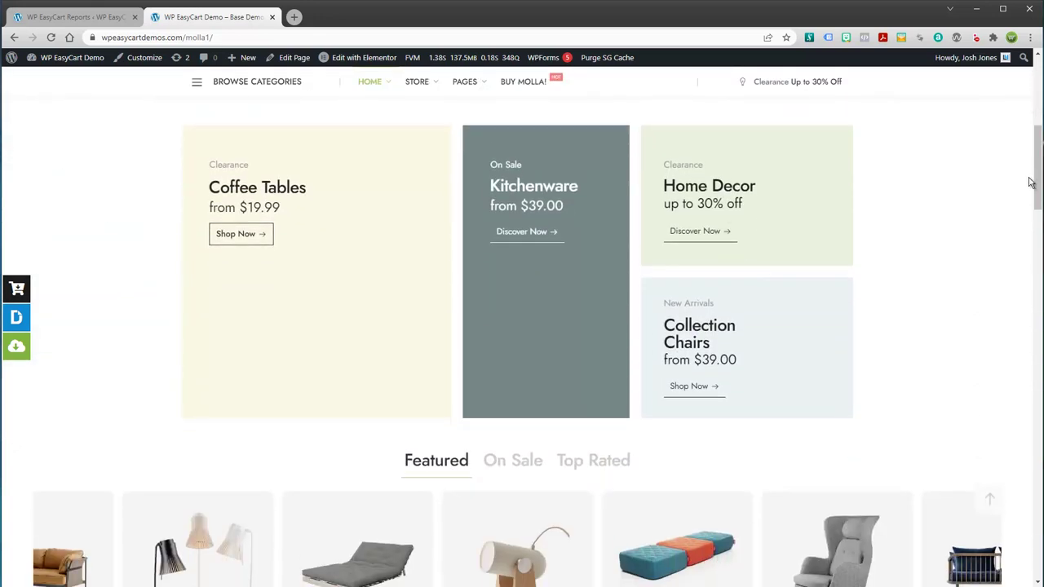
scroll(1006, 302, down, 4)
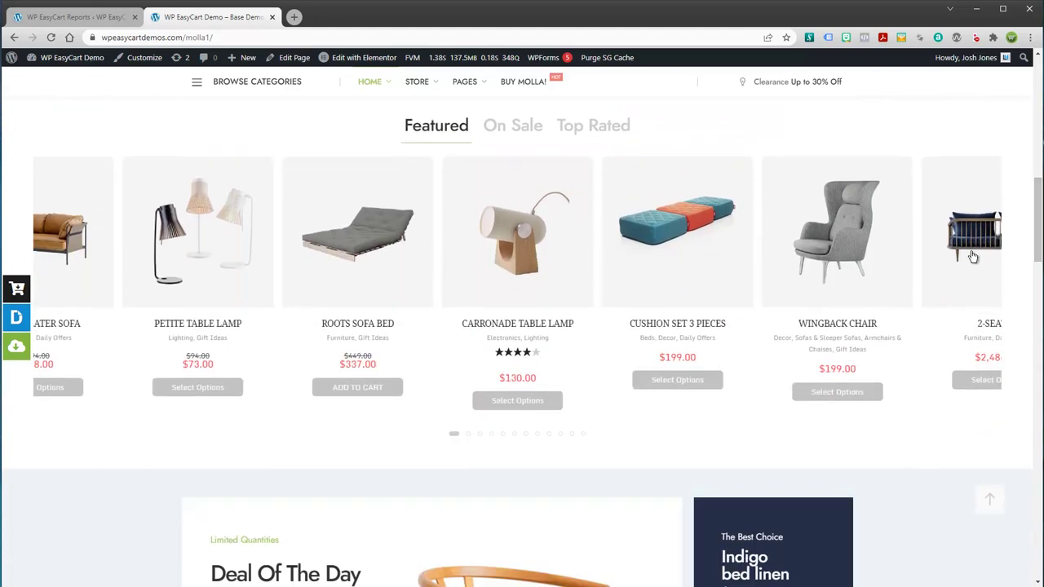
Advance the Featured products carousel three times, then scroll on to the brand logos
click(1008, 296)
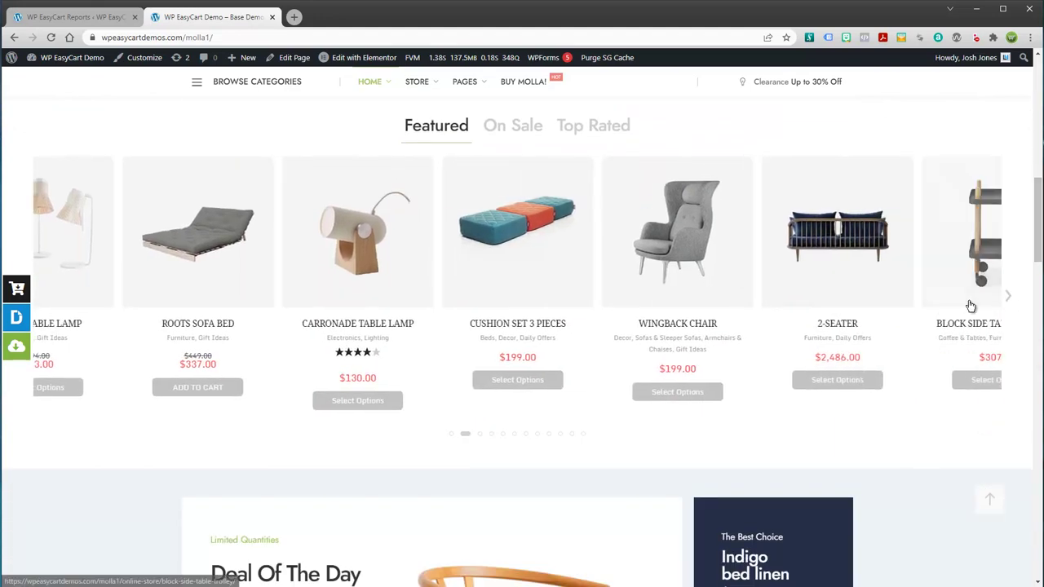
click(1009, 297)
click(1009, 298)
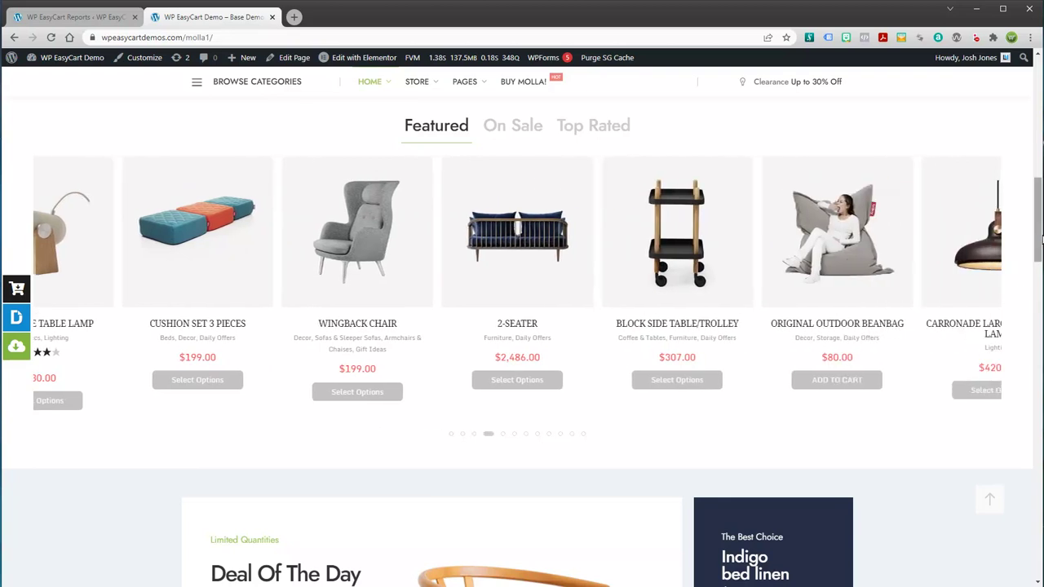
drag(1042, 235, 1041, 386)
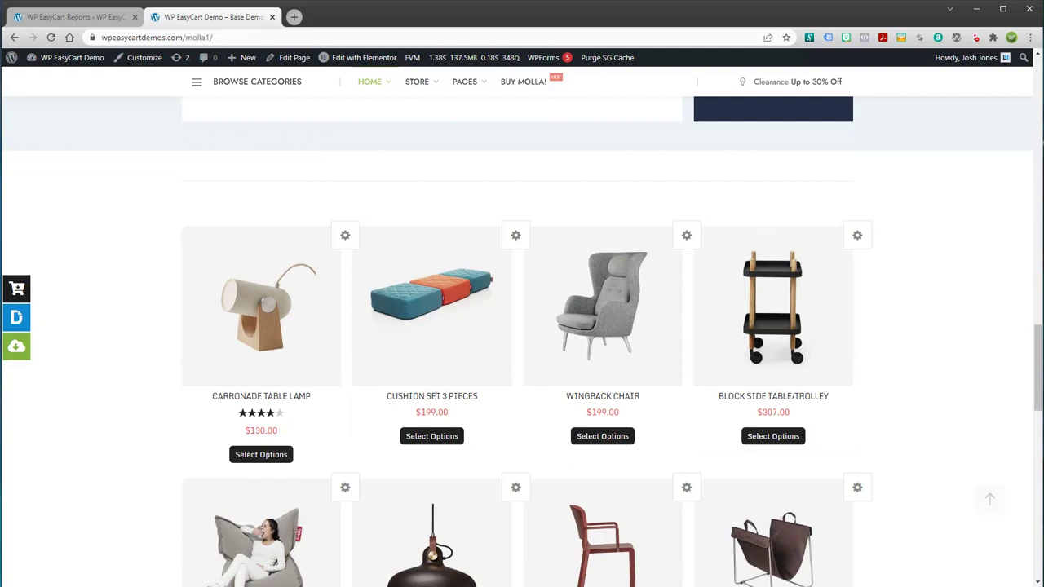
drag(1039, 351, 1041, 72)
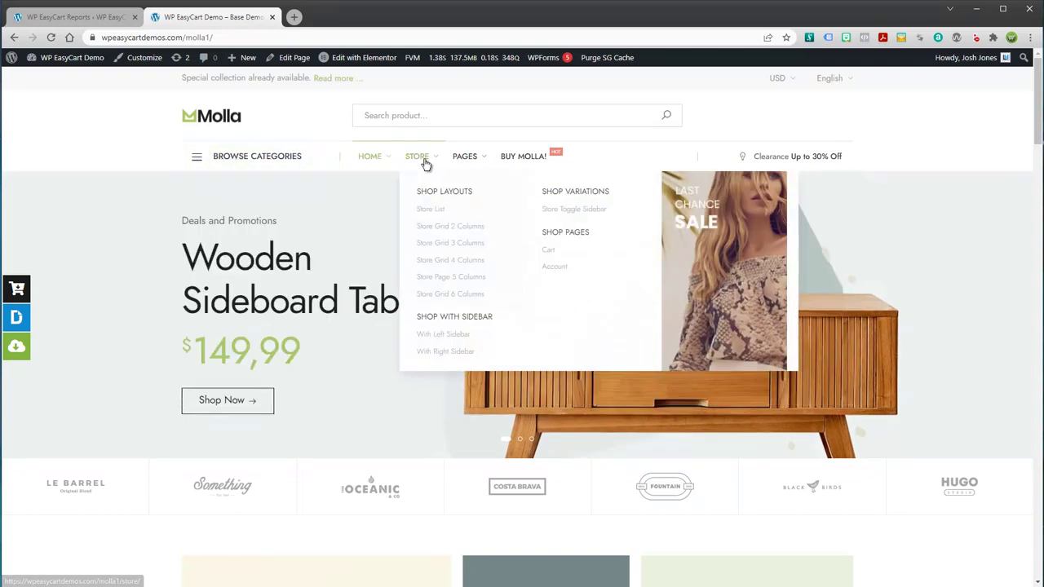
Open the Store page, then the Store List layout, scrolling through it
click(425, 163)
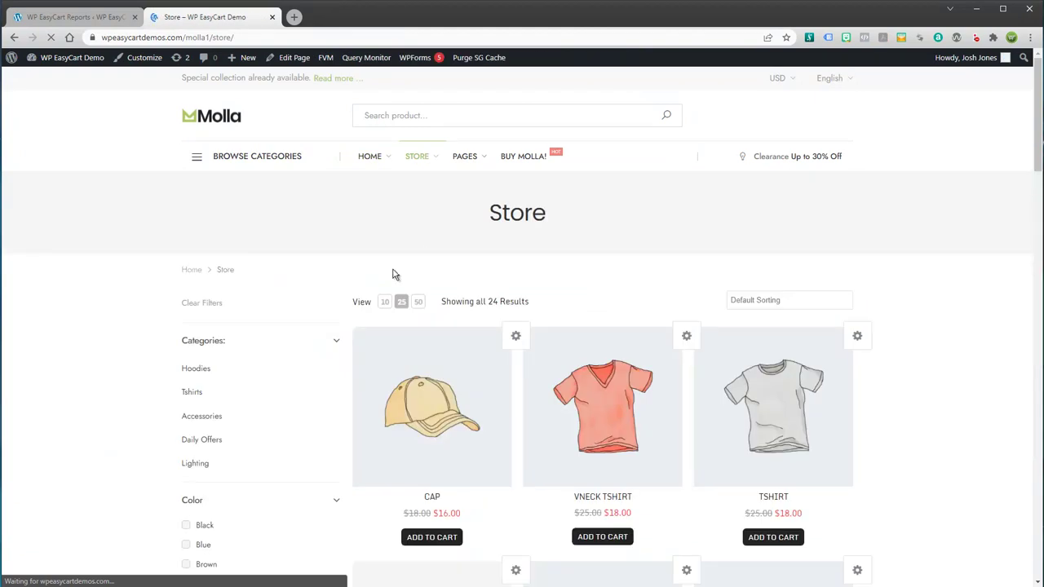
mouse_move(422, 161)
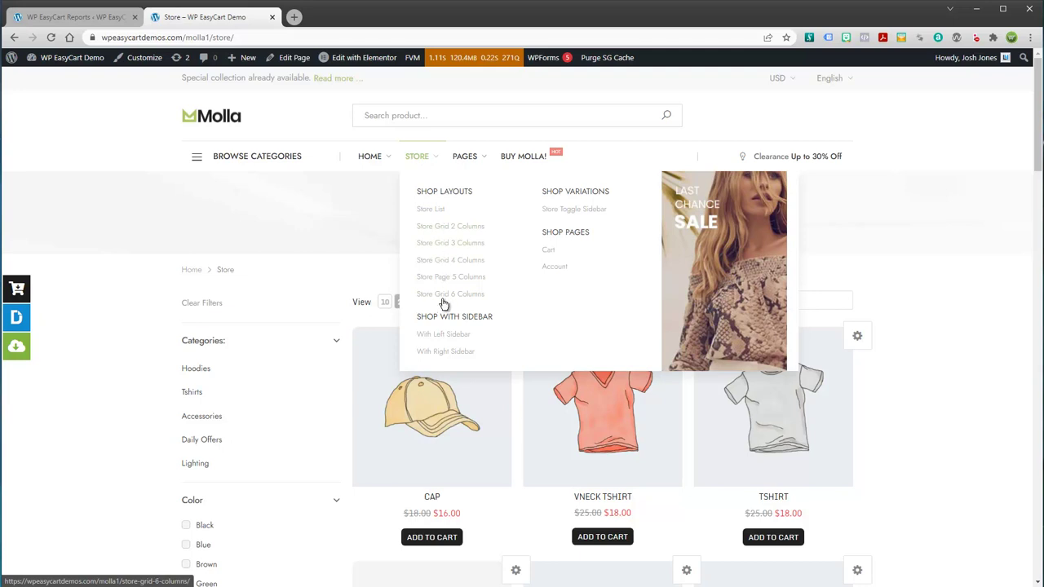
click(436, 215)
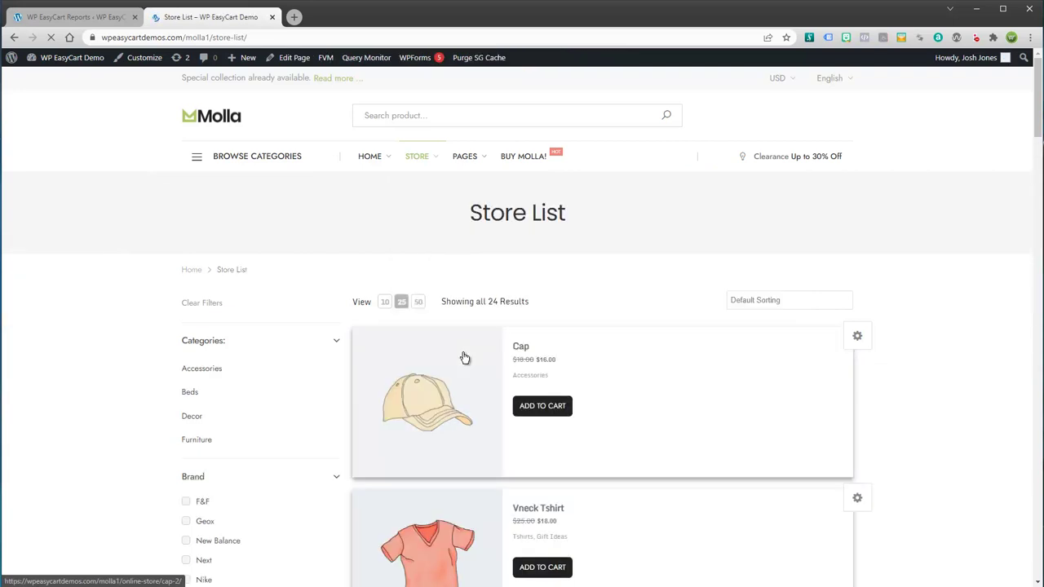
scroll(464, 358, down, 6)
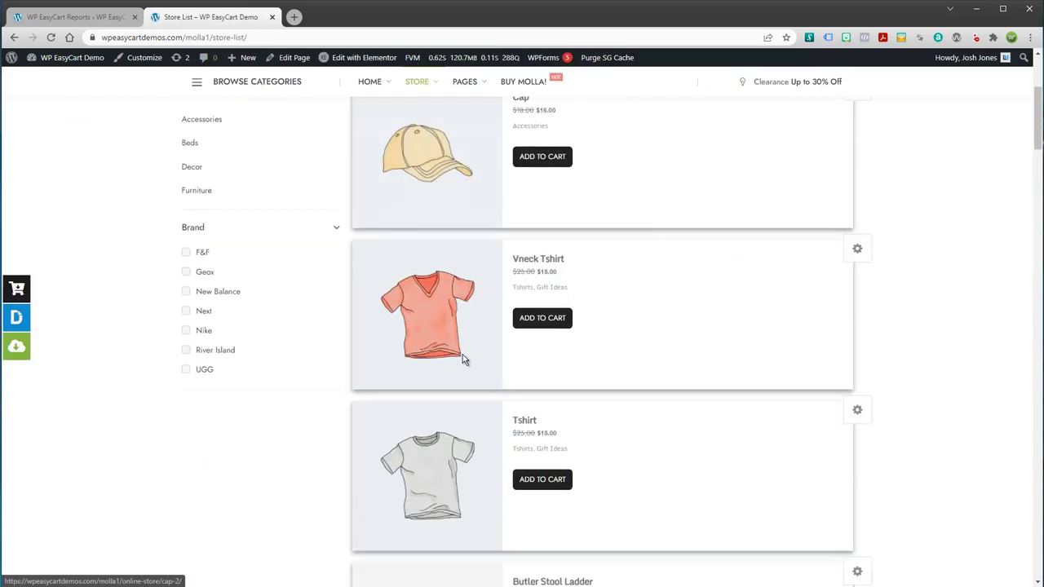
scroll(464, 360, up, 6)
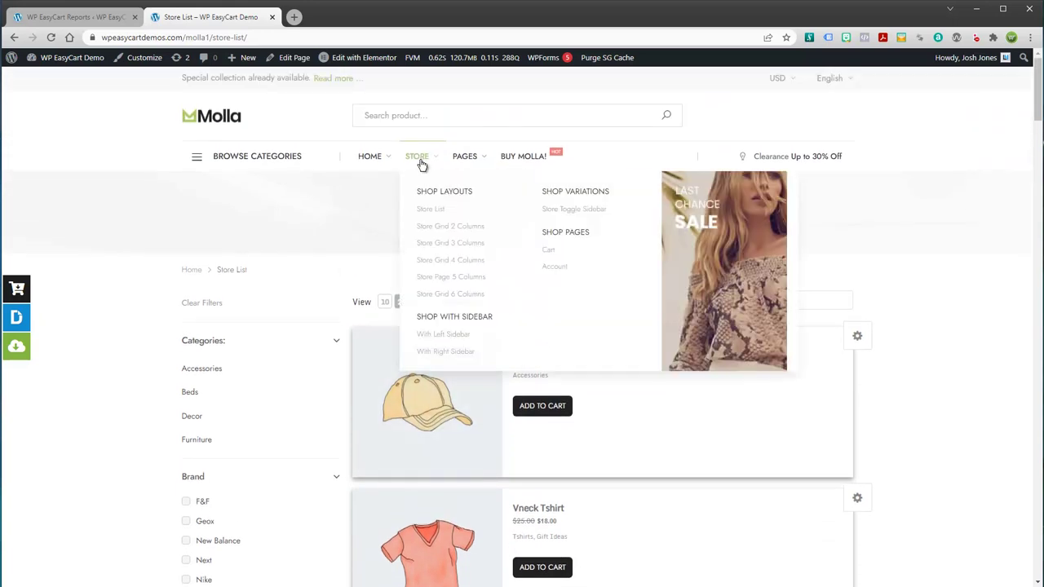
Switch to the Store Grid 3 Columns layout and scroll through its products
click(427, 244)
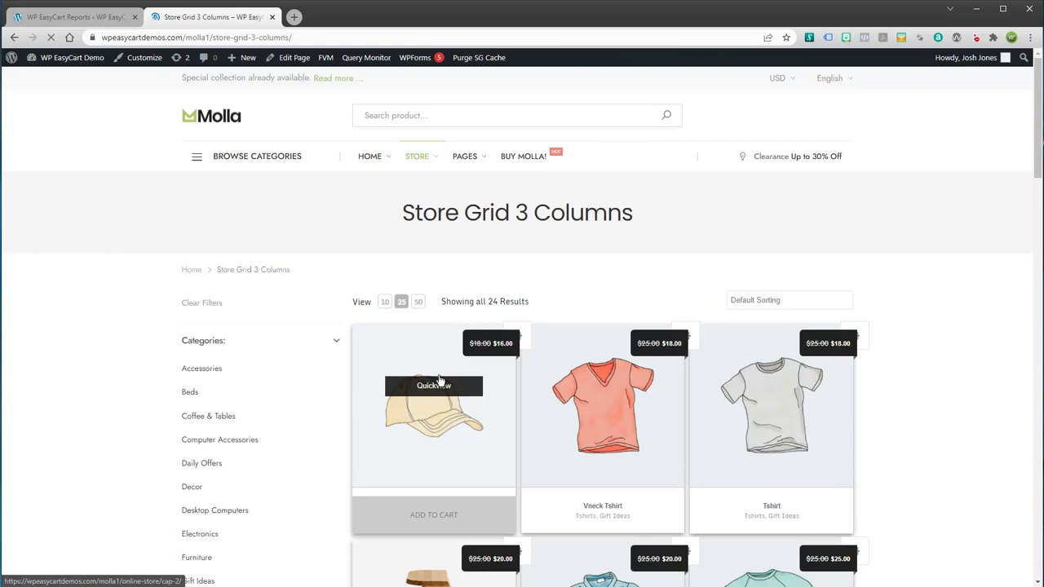
scroll(438, 389, down, 2)
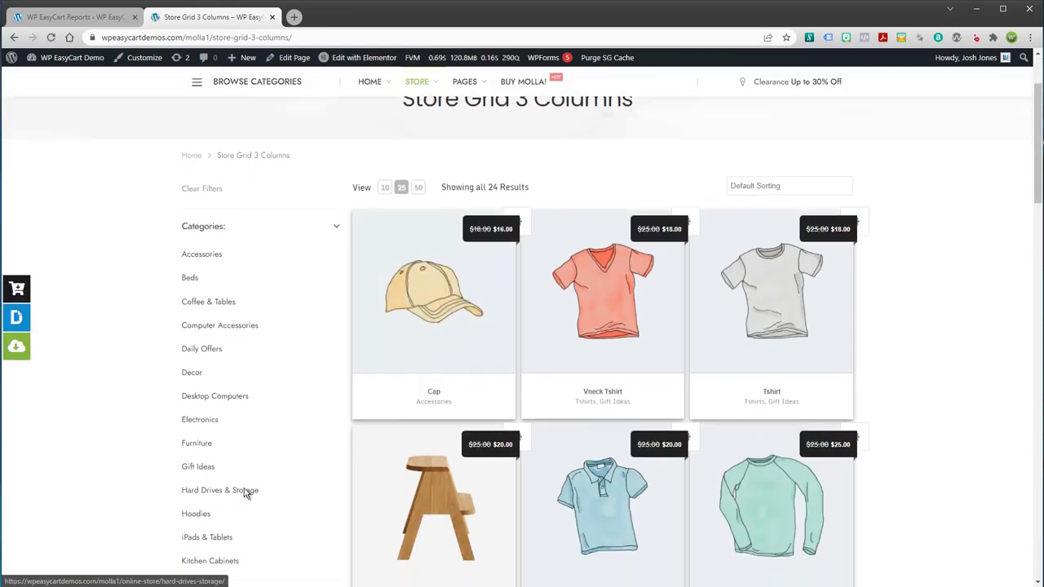
scroll(264, 413, down, 5)
scroll(236, 207, up, 6)
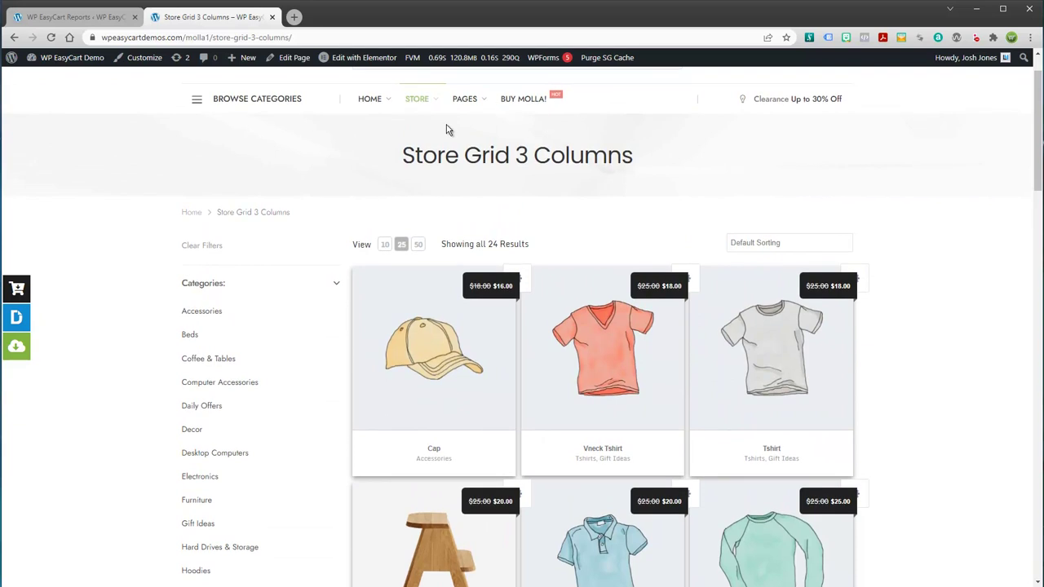
Switch to the Store Grid 6 Columns layout and scroll through its 24 products
mouse_move(427, 104)
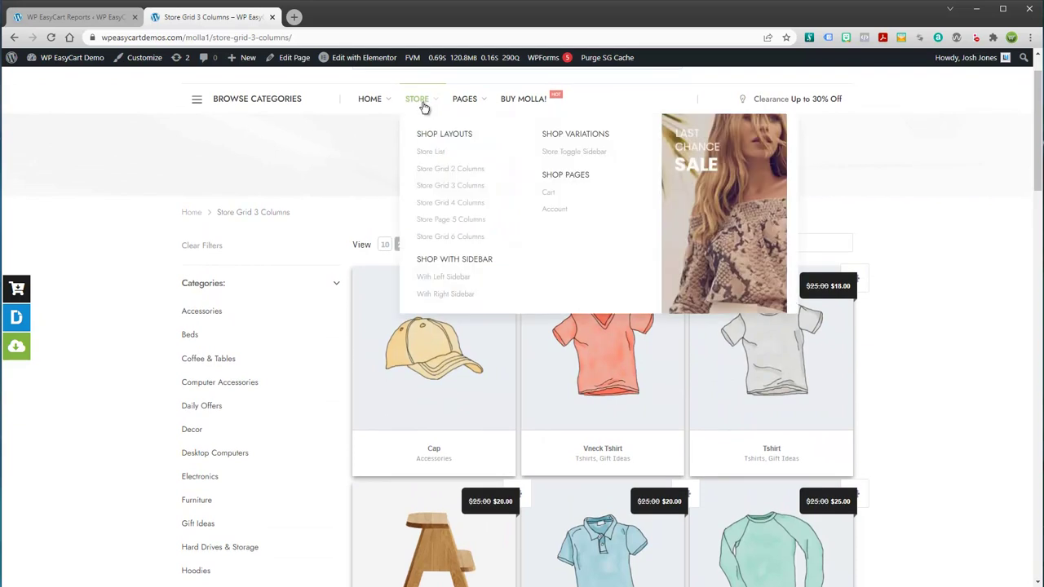
click(447, 238)
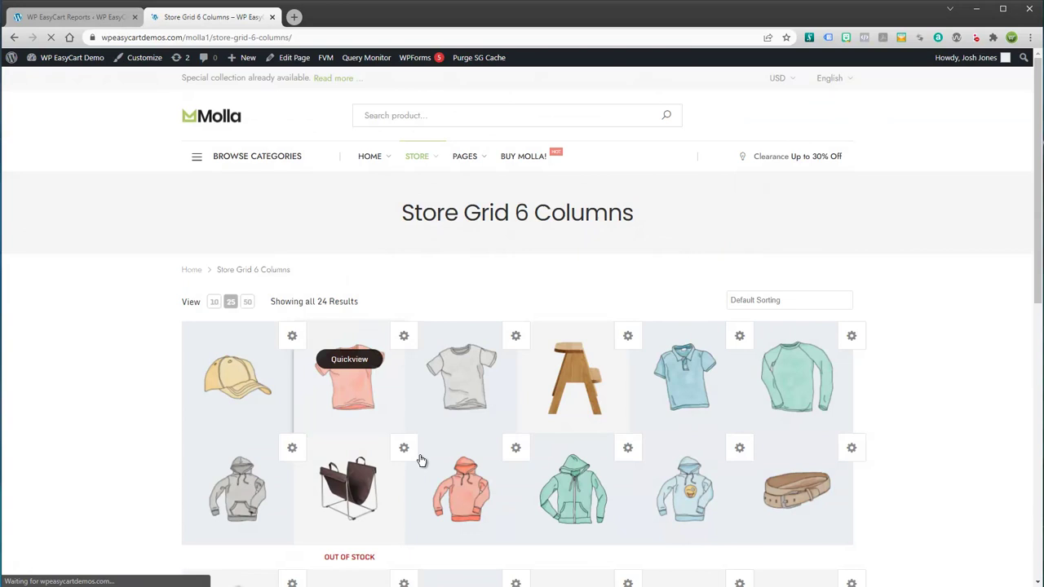
scroll(422, 462, down, 4)
scroll(555, 422, up, 4)
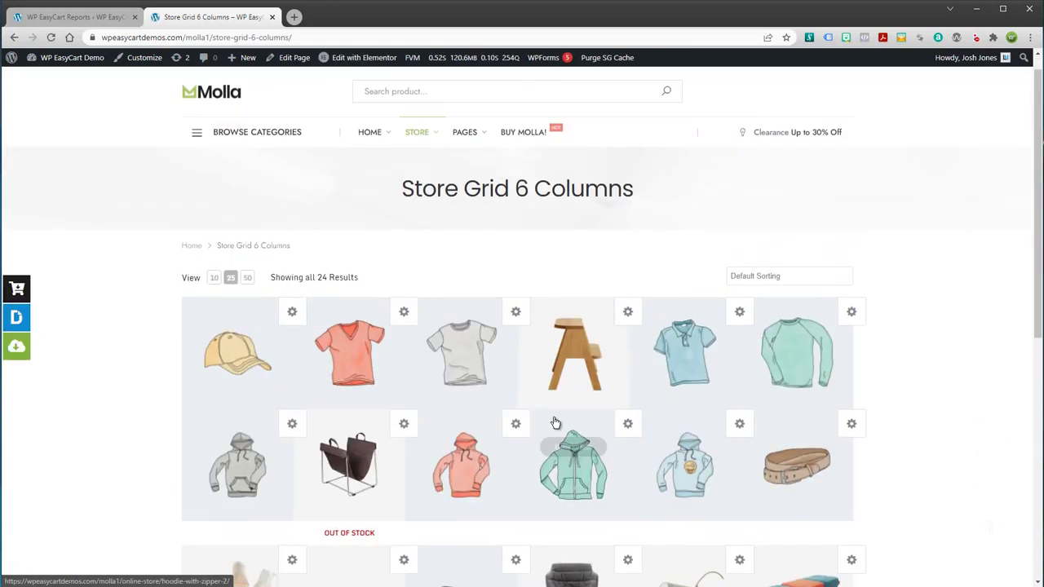
scroll(555, 423, up, 1)
mouse_move(417, 156)
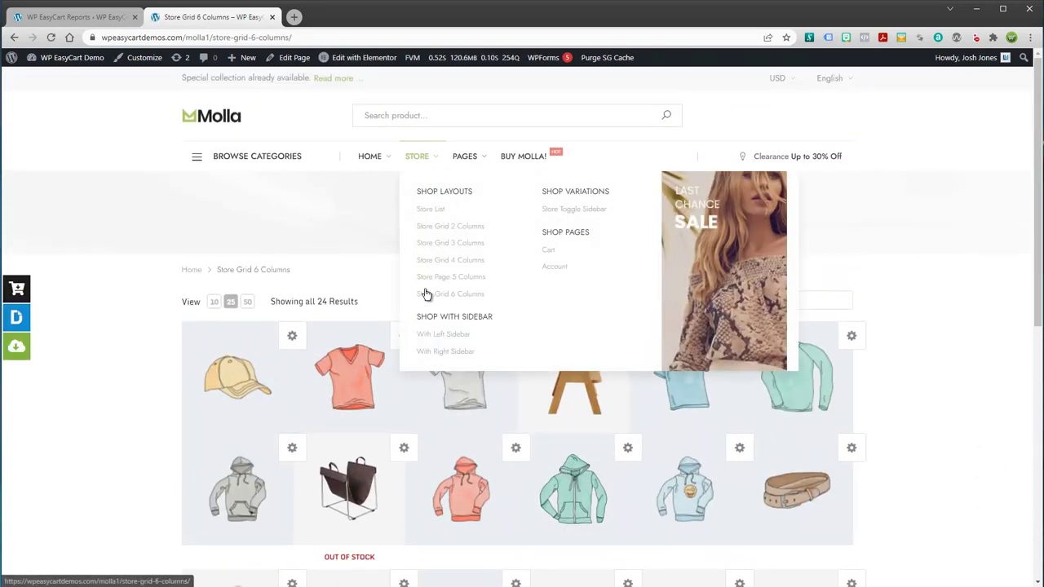
Open the With Left Sidebar store page and scroll through it
click(445, 337)
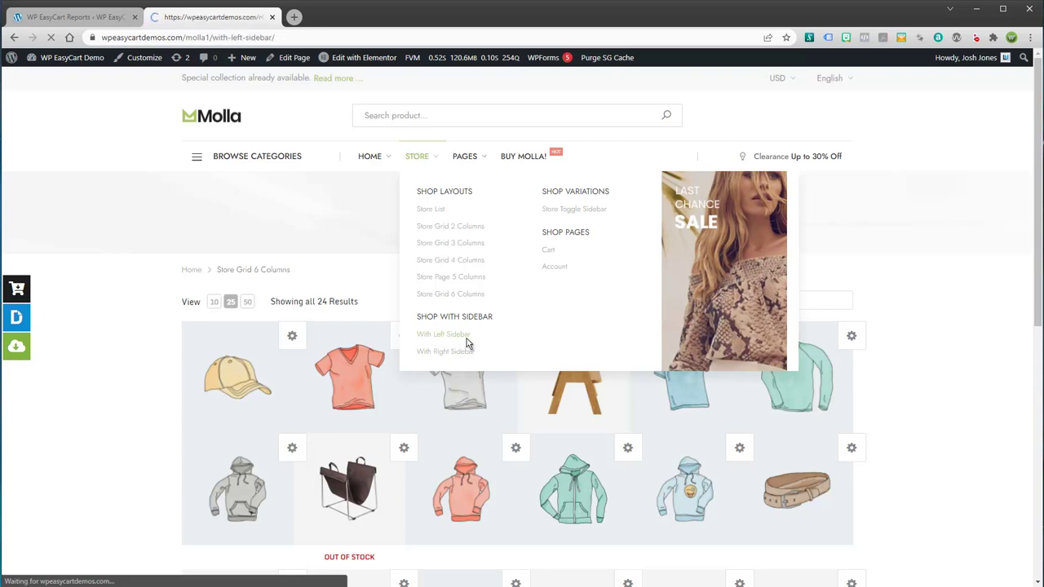
scroll(420, 354, down, 4)
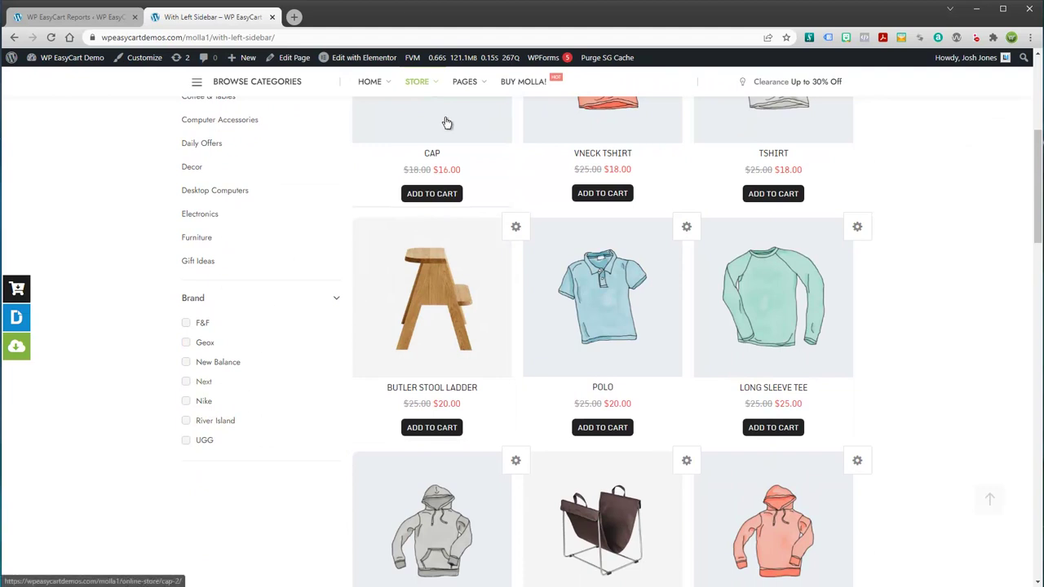
mouse_move(428, 85)
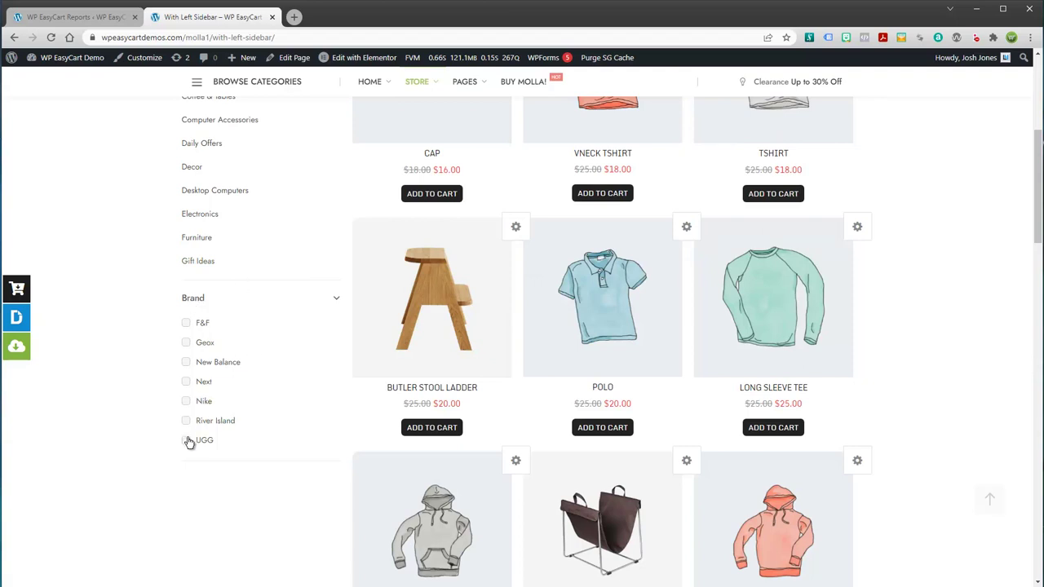
scroll(282, 428, up, 3)
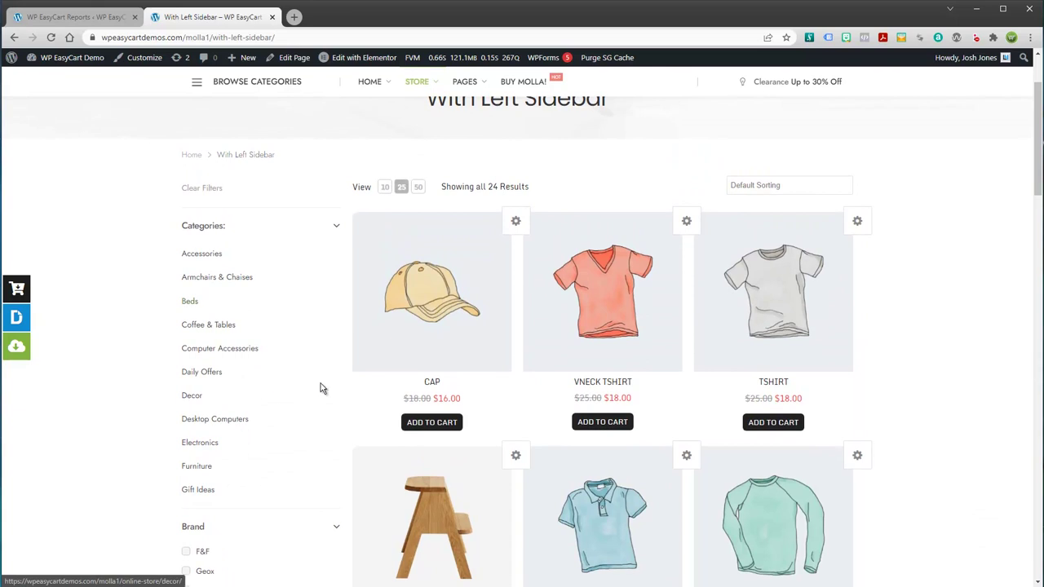
scroll(337, 198, down, 2)
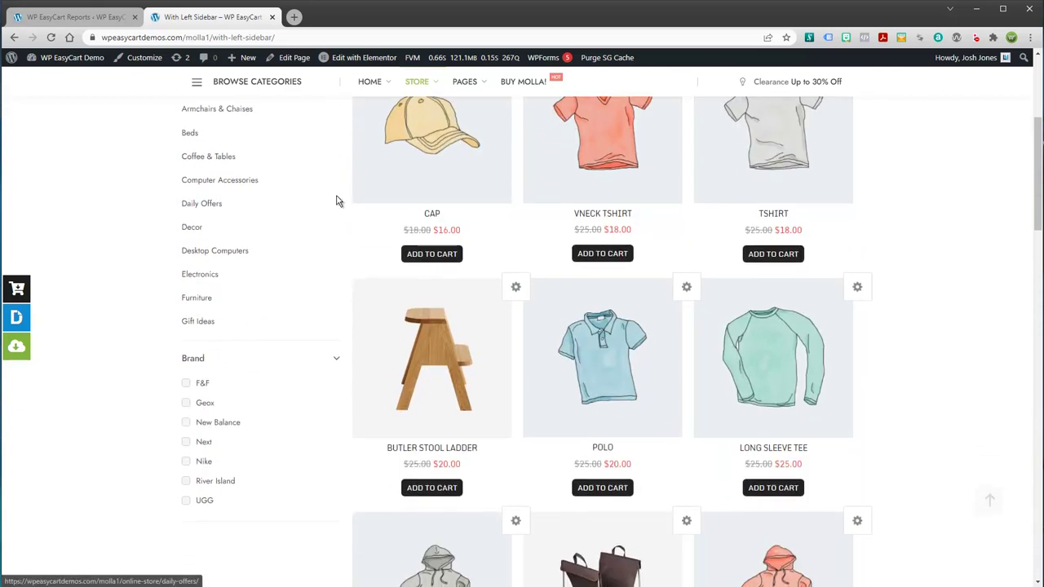
scroll(355, 201, up, 4)
Open the With Right Sidebar store page and scroll down to its filters
mouse_move(416, 166)
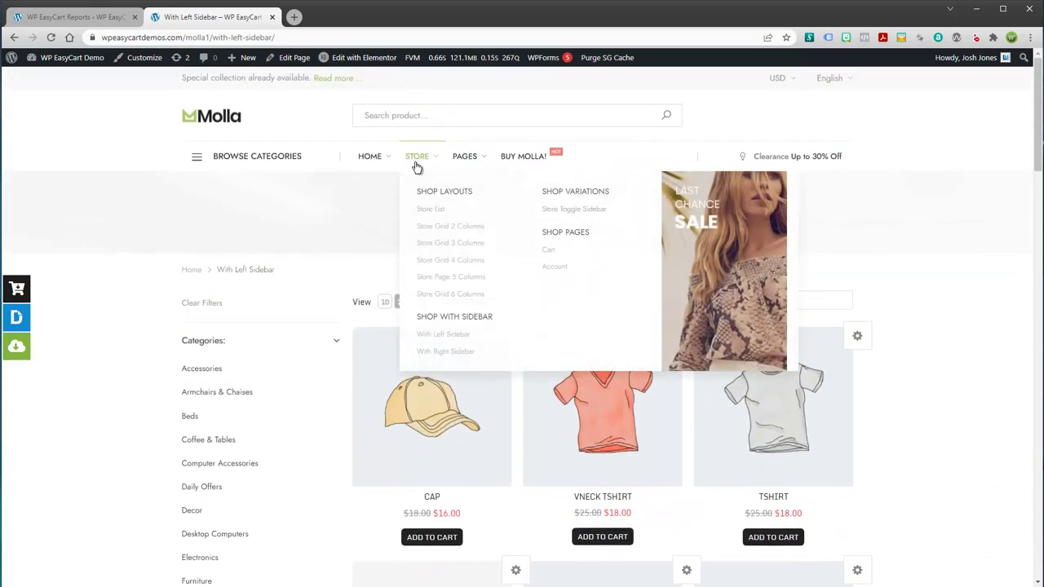
click(426, 356)
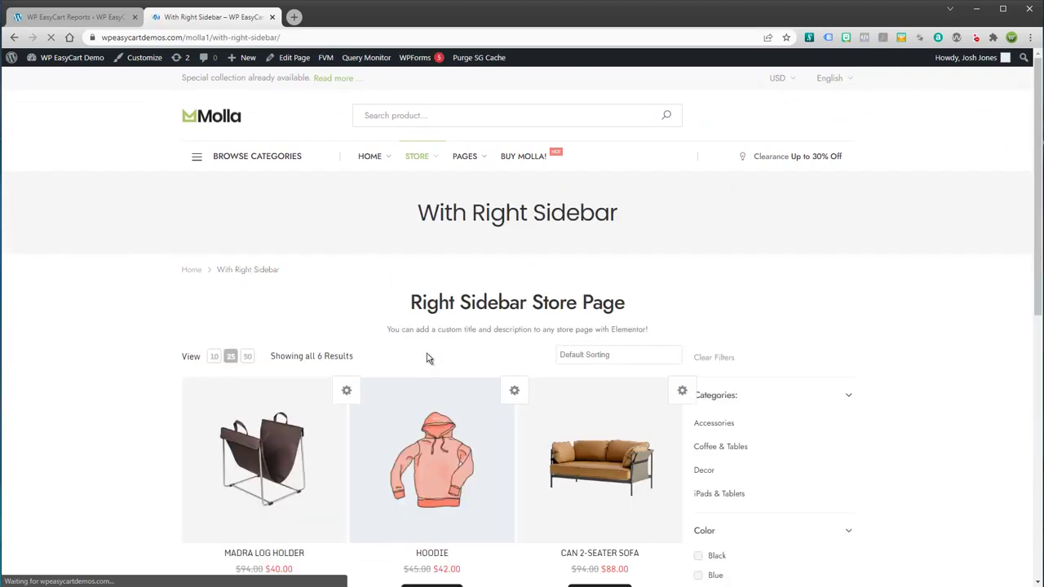
scroll(531, 335, down, 3)
scroll(534, 339, down, 1)
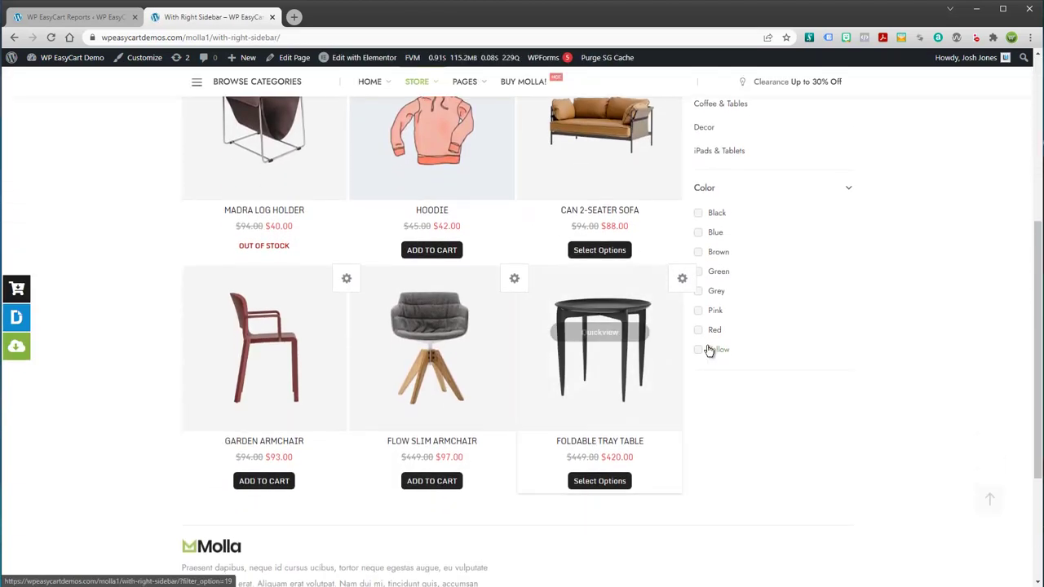
Filter the products by Brown colour, then remove the filter to show all 6
click(700, 252)
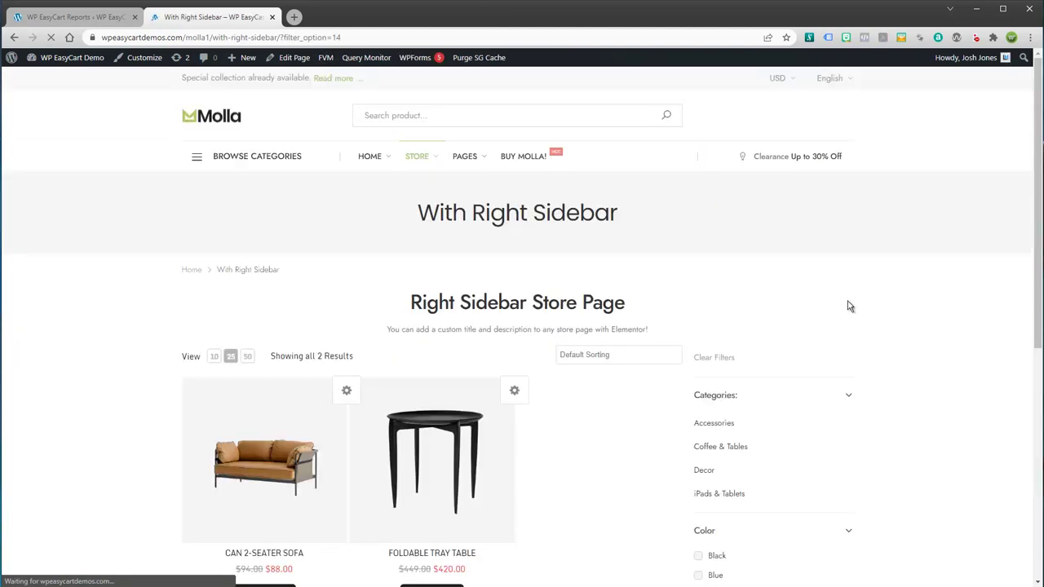
scroll(674, 448, down, 2)
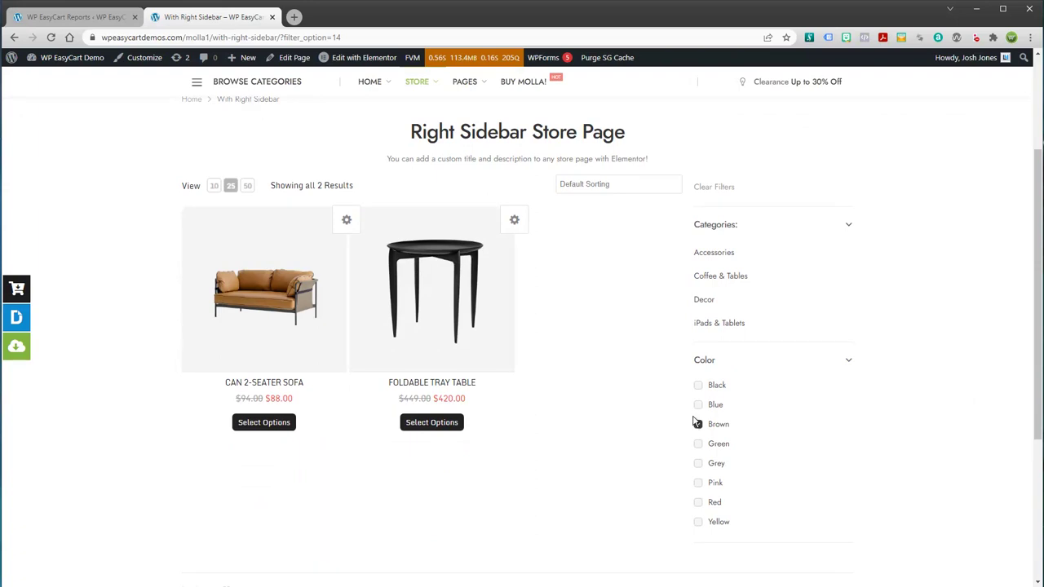
click(698, 425)
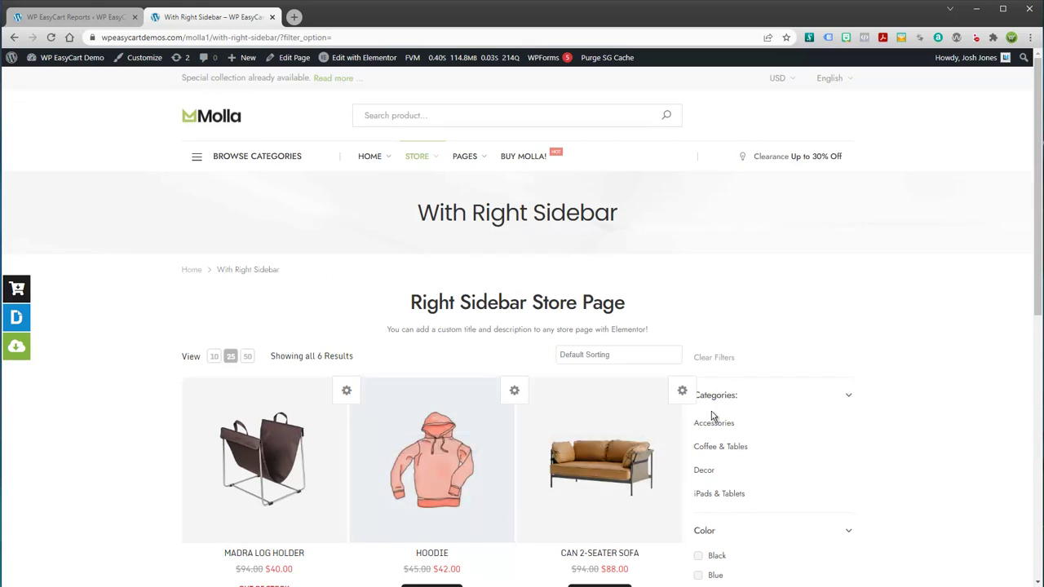
scroll(748, 466, down, 1)
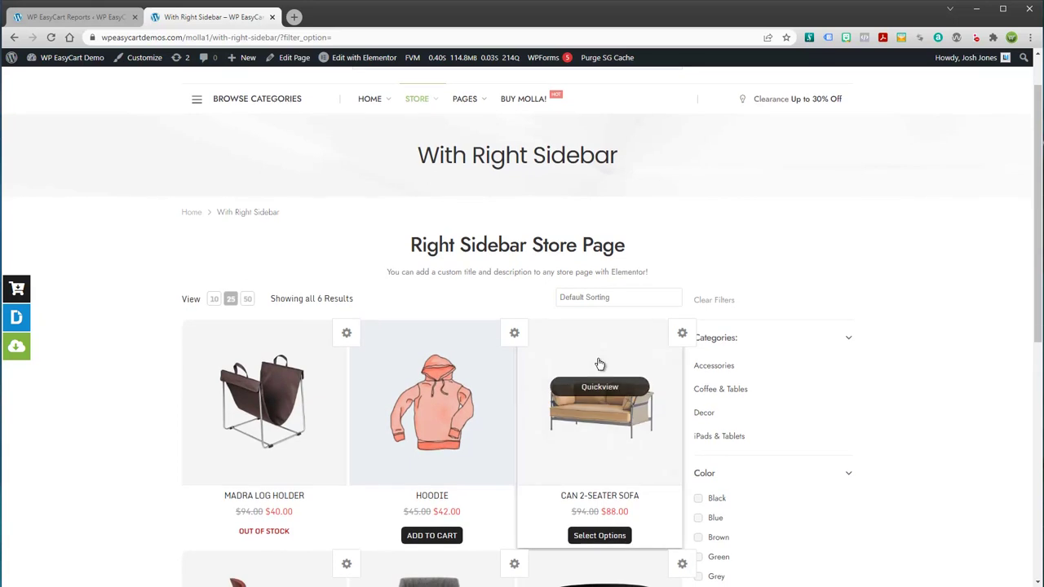
scroll(605, 362, up, 1)
mouse_move(424, 167)
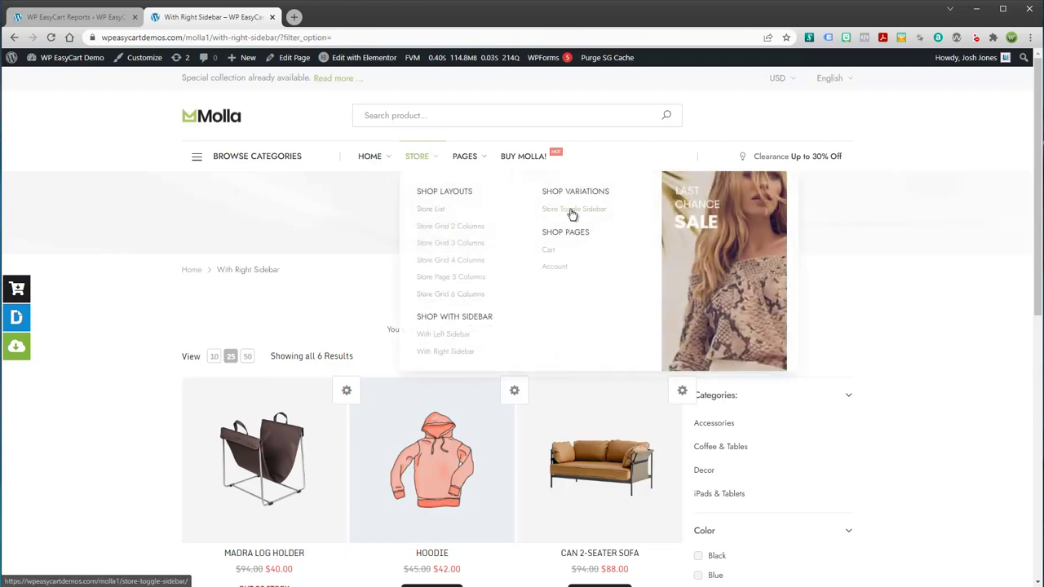
Open the Store Toggle Sidebar page and scroll through its products
click(573, 210)
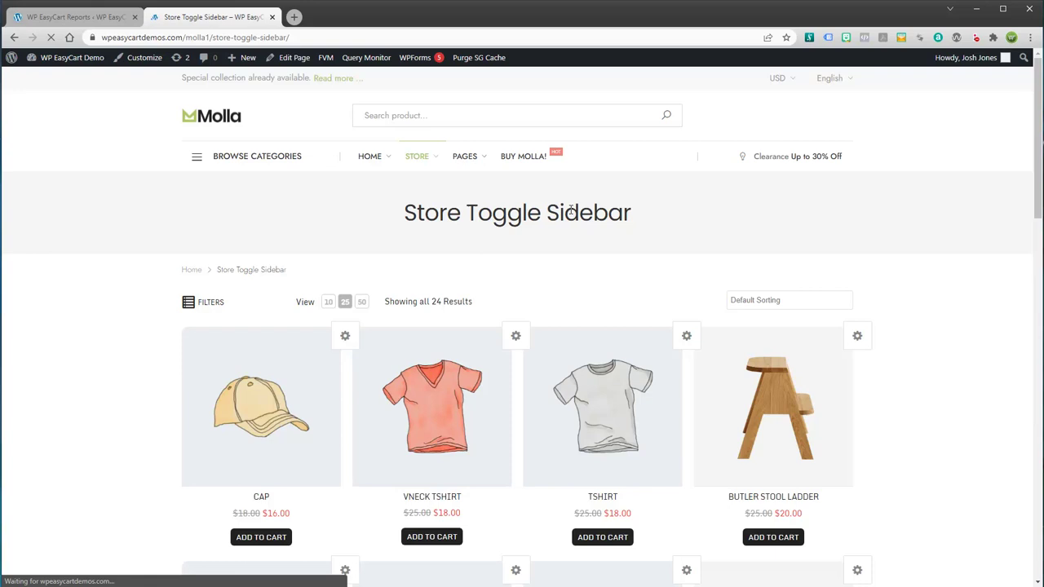
scroll(507, 494, down, 3)
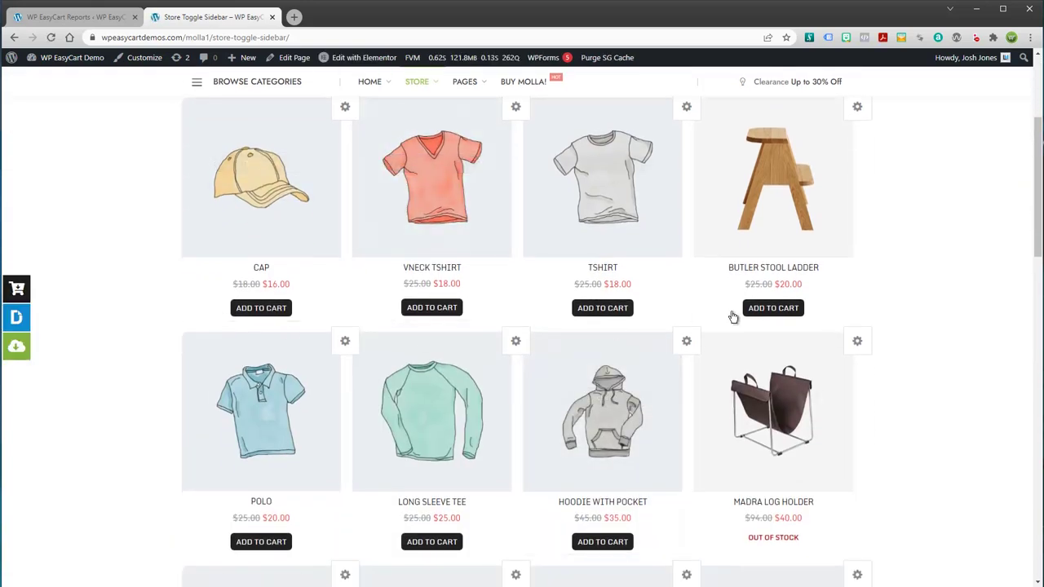
scroll(179, 279, up, 1)
scroll(177, 279, up, 3)
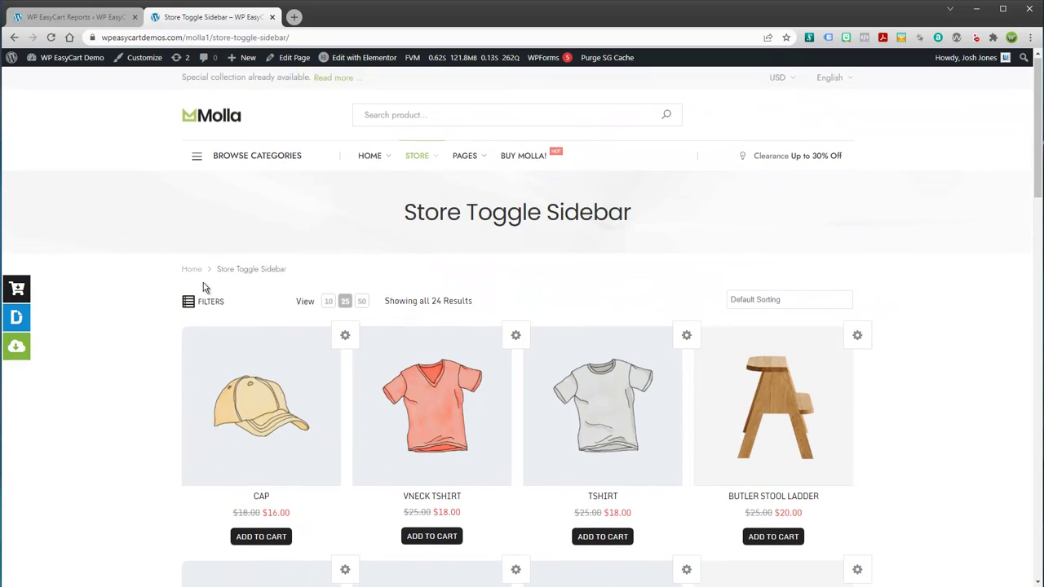
Filter the products by Brown in the FILTERS panel, then clear all filters
click(190, 302)
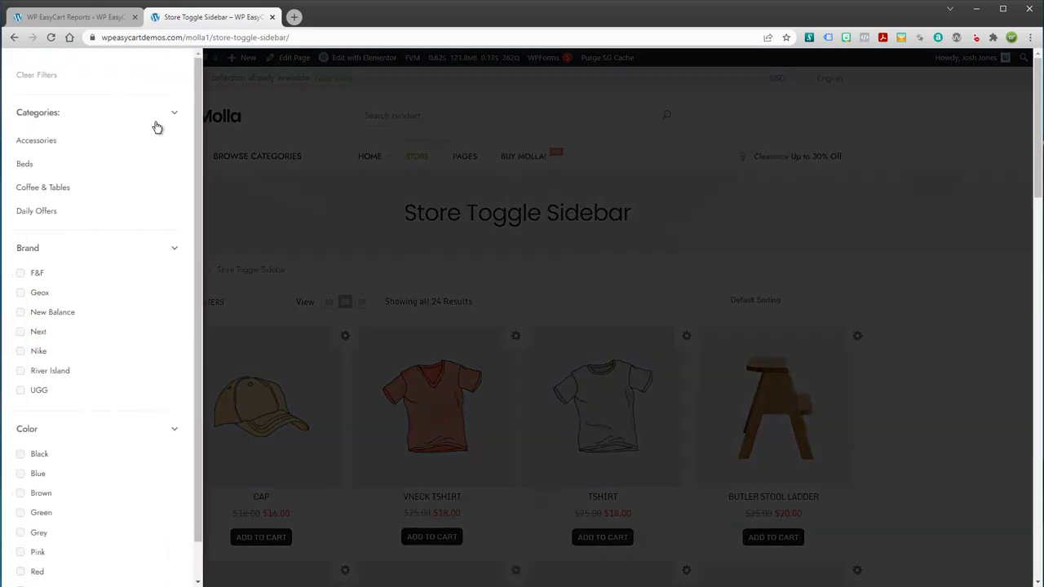
scroll(93, 514, down, 1)
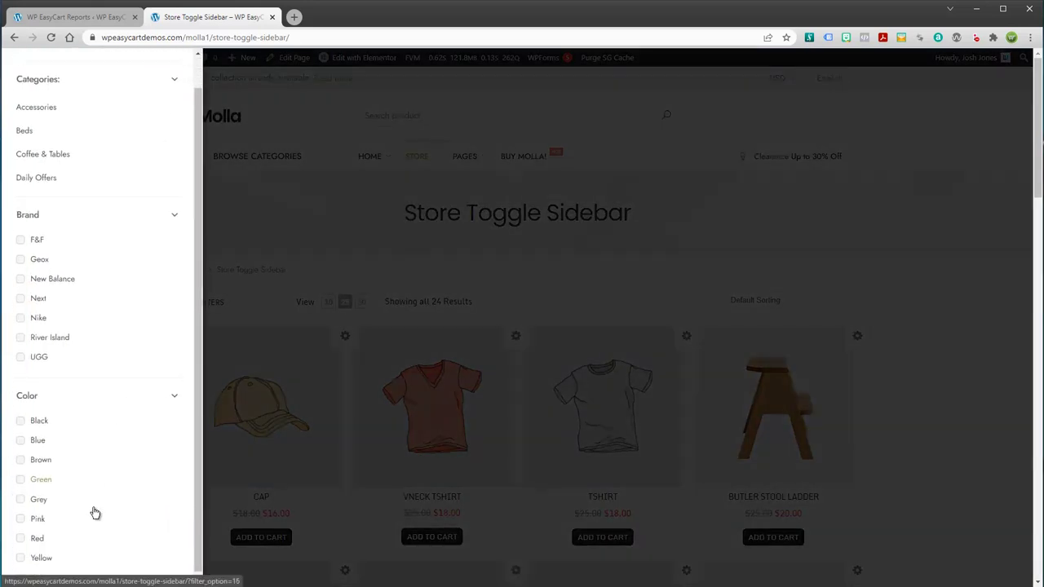
click(21, 459)
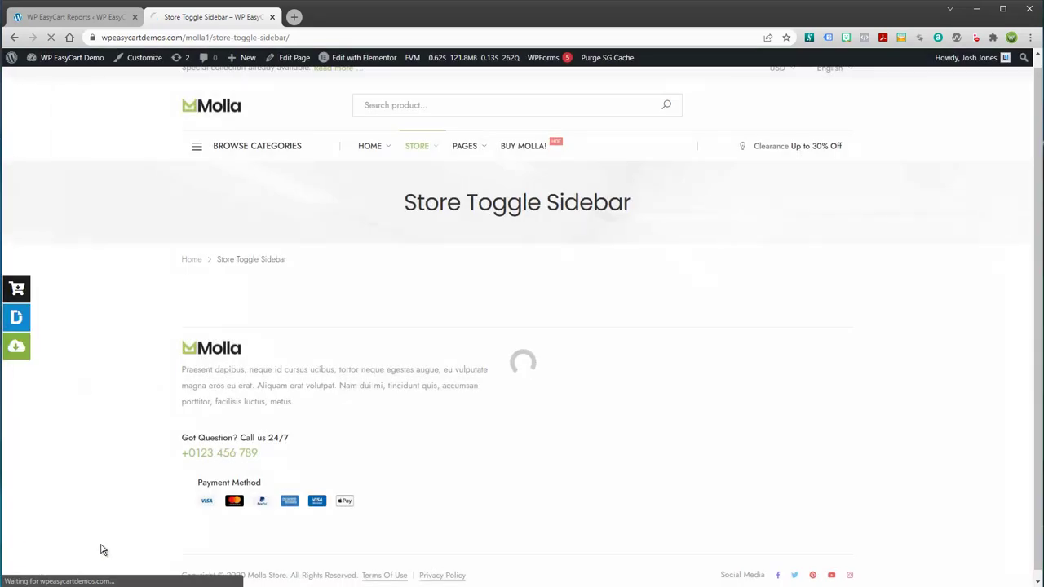
mouse_move(235, 437)
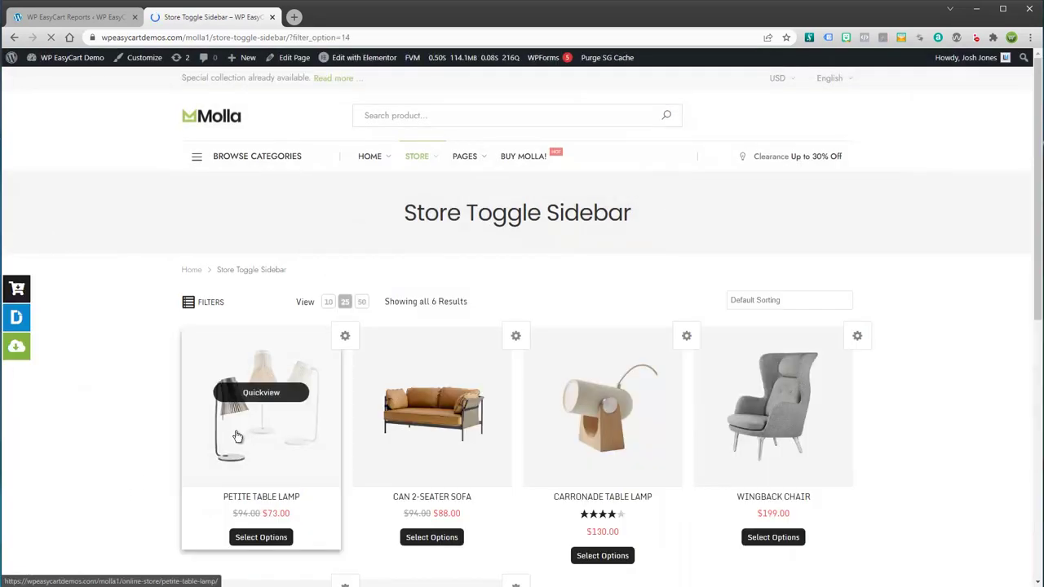
click(206, 305)
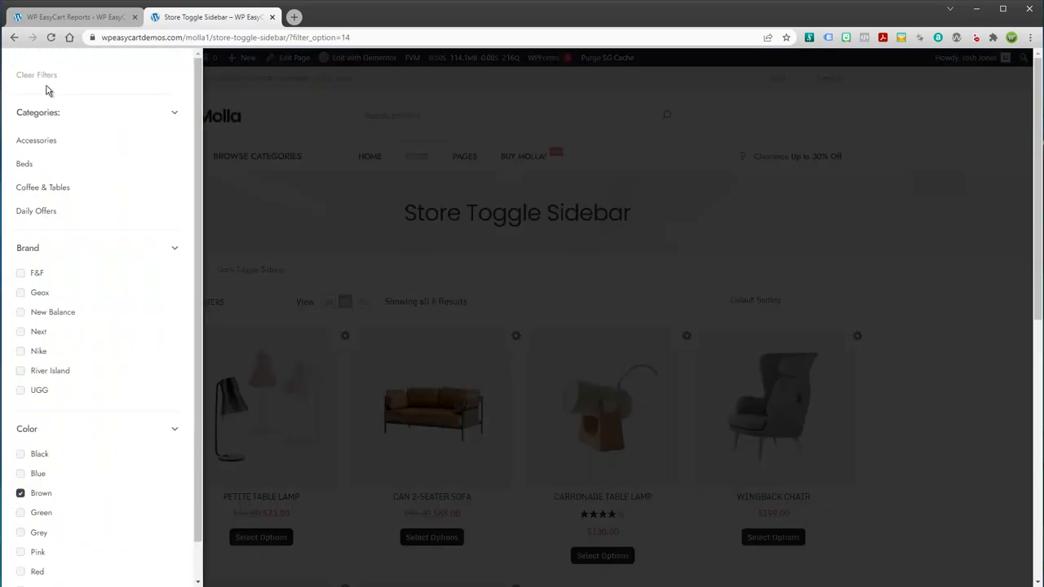
click(40, 76)
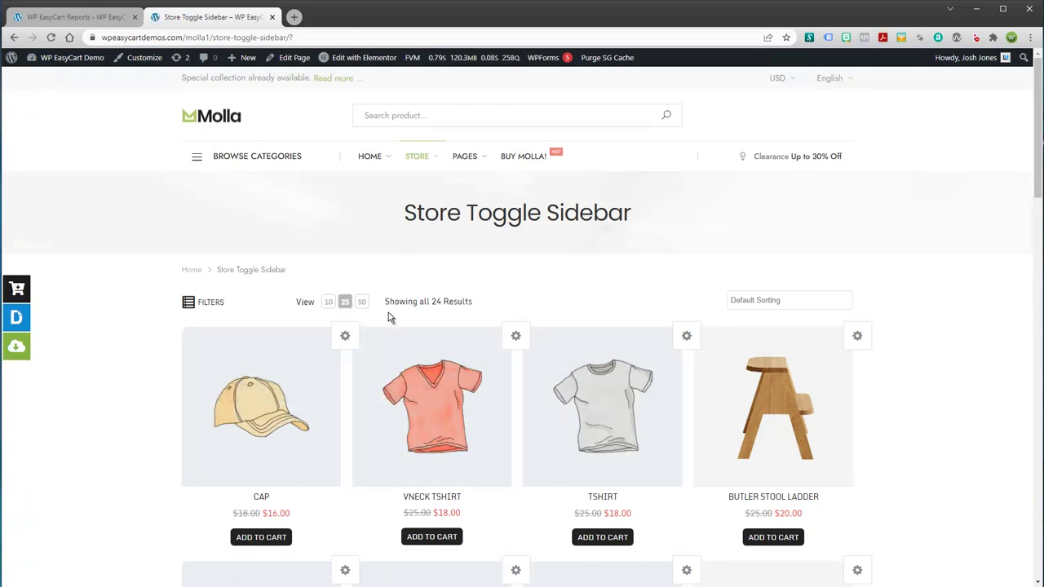
View the WP EasyCart Reports tab, then open With Left Sidebar from the STORE menu
click(101, 23)
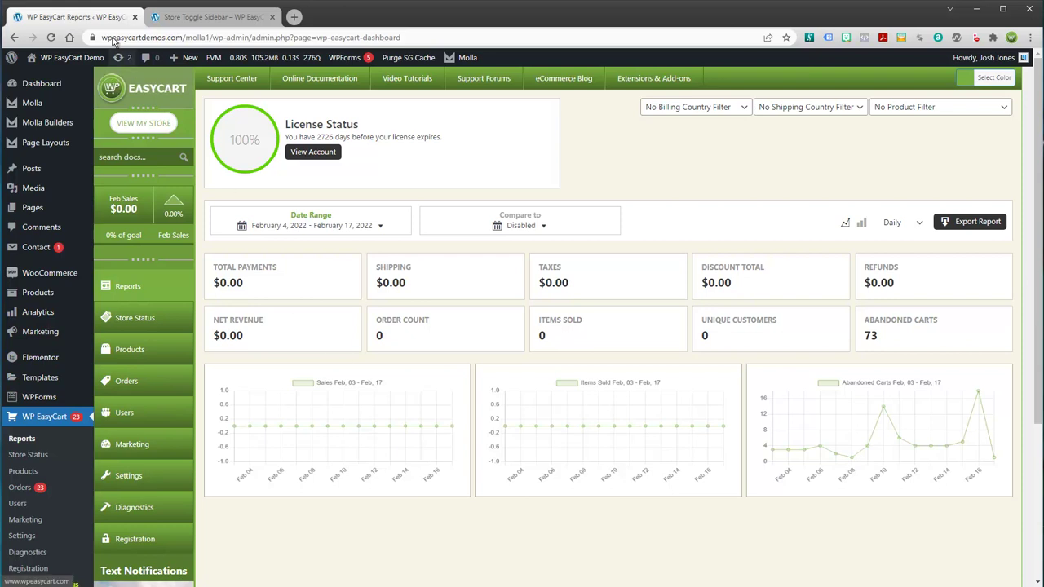
click(175, 17)
mouse_move(363, 176)
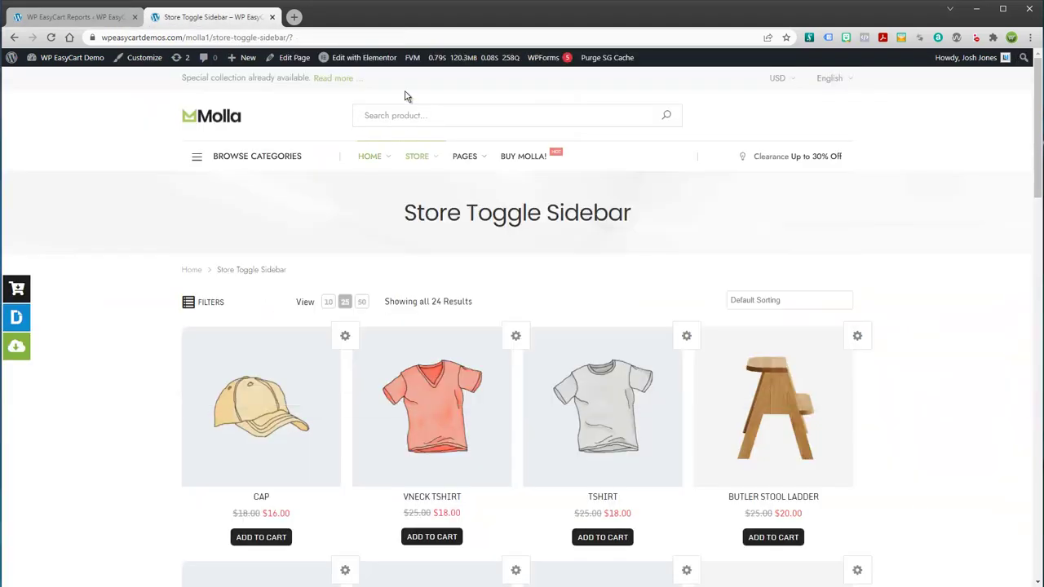
mouse_move(413, 163)
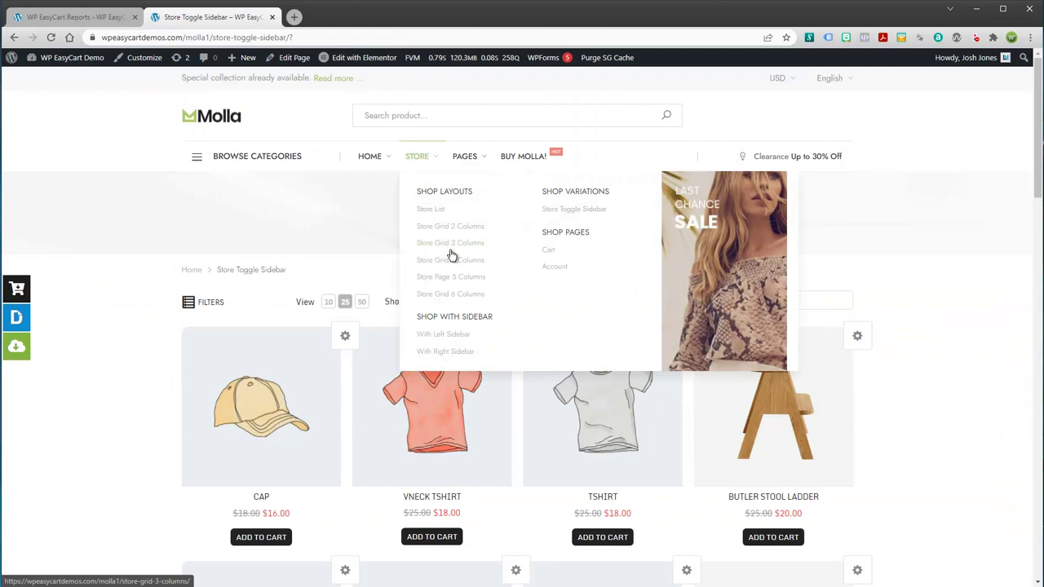
click(451, 340)
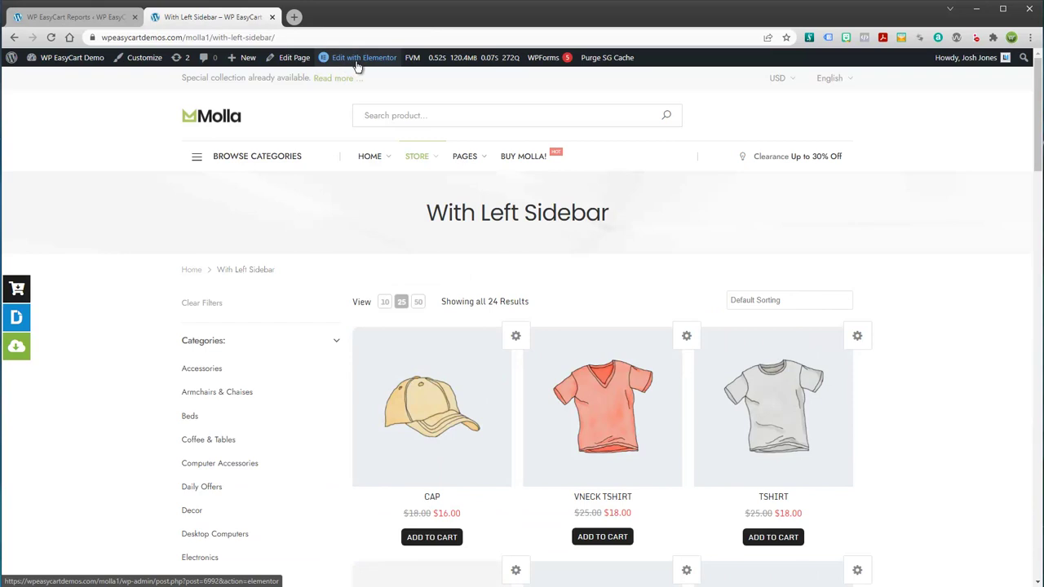
Open the page in Elementor and select the WP EasyCart Store widget
click(356, 65)
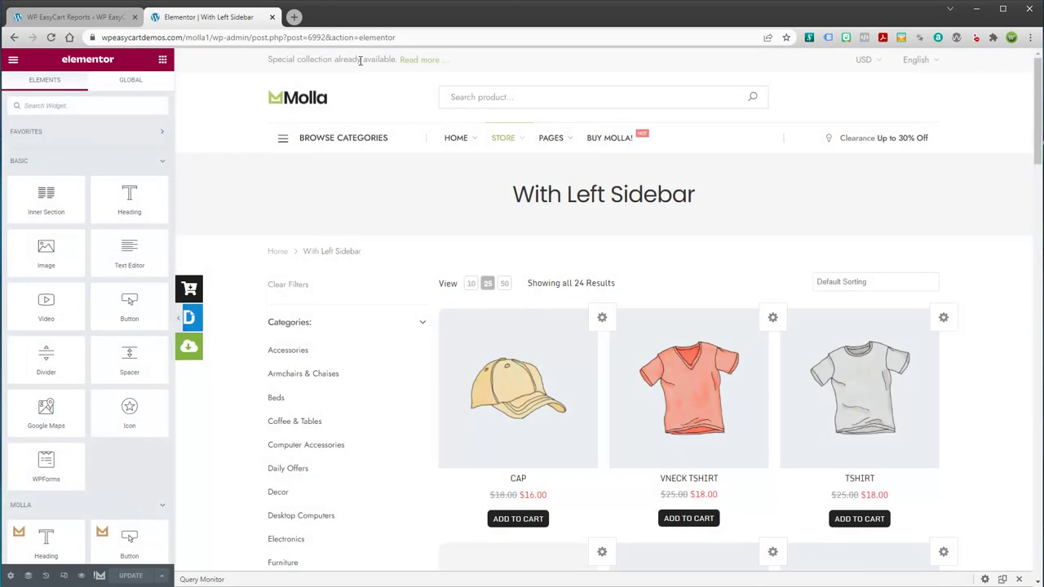
click(342, 355)
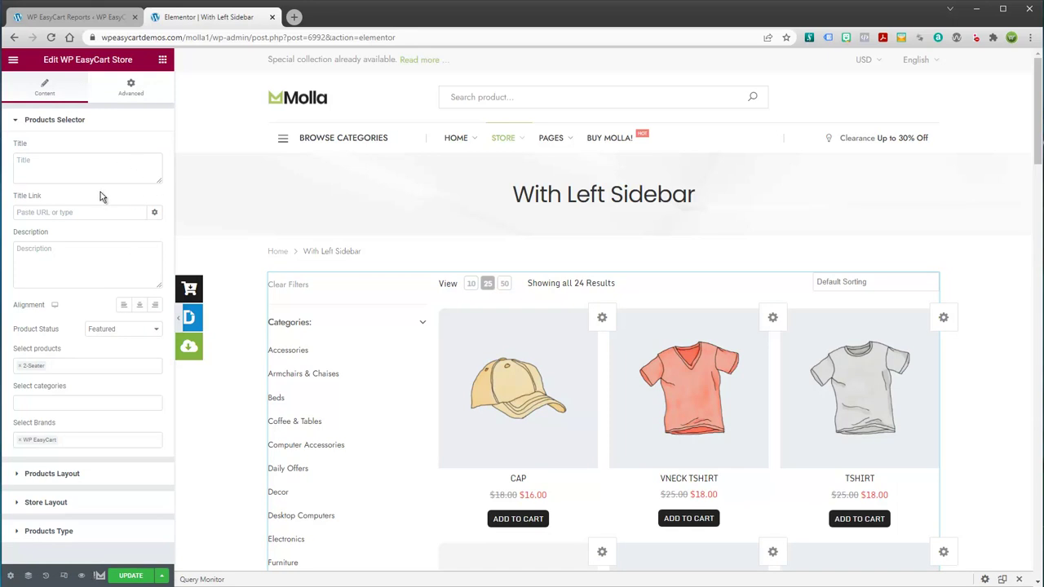
scroll(273, 331, down, 3)
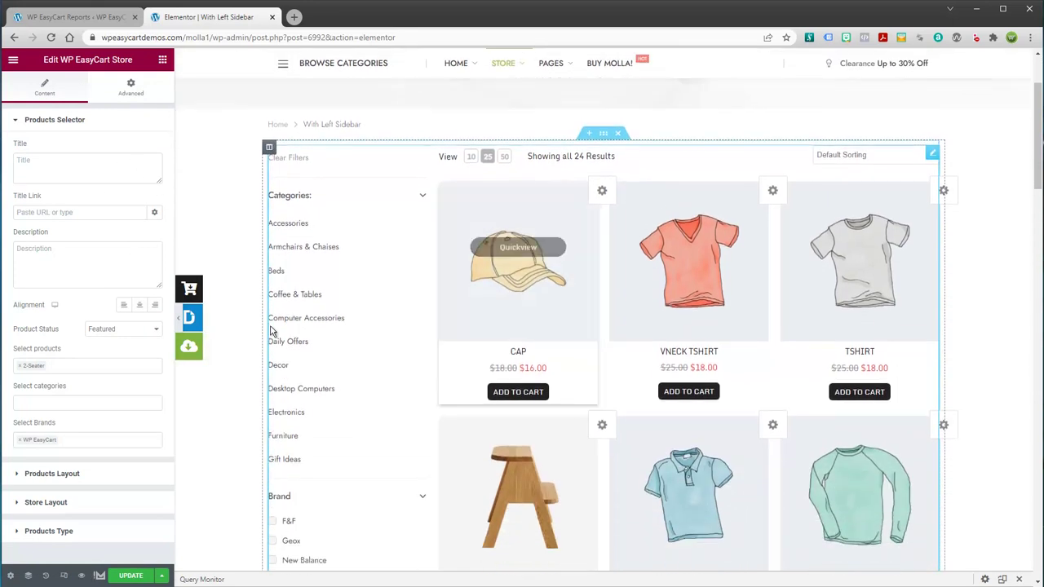
scroll(273, 331, down, 1)
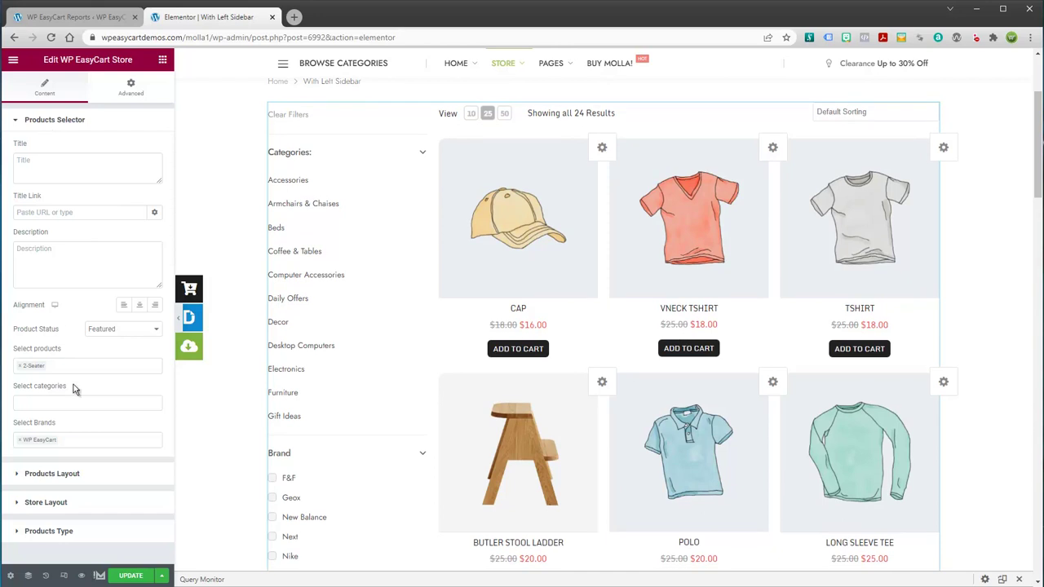
Browse the Select Brands and Select categories lists, then expand Products Layout
click(65, 442)
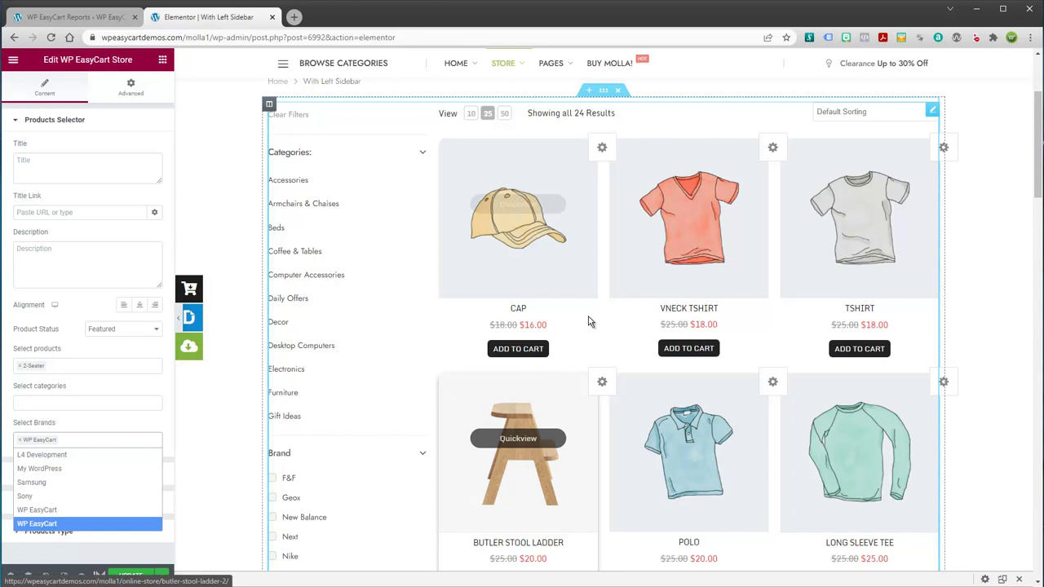
click(66, 403)
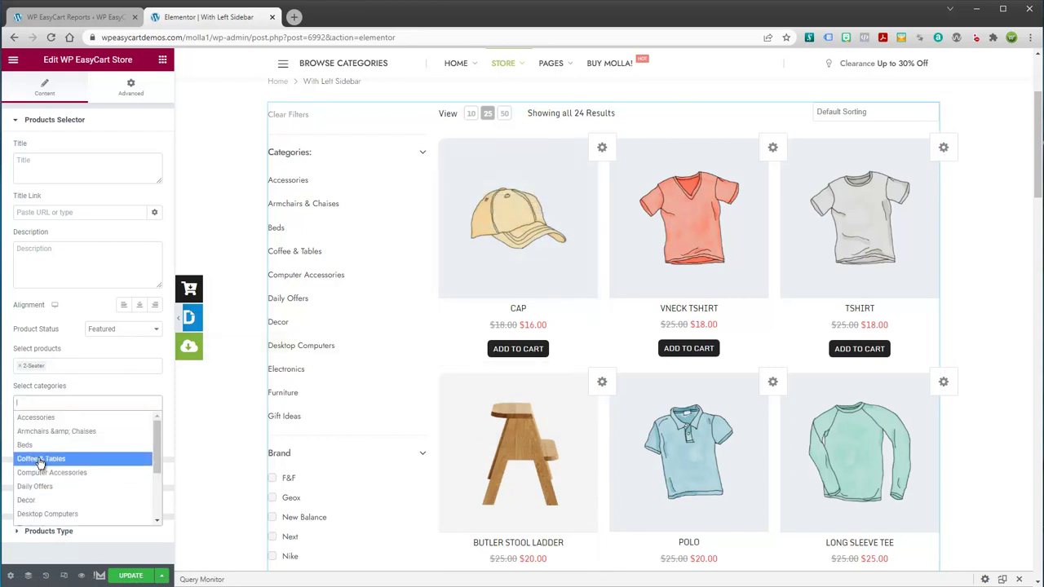
click(88, 405)
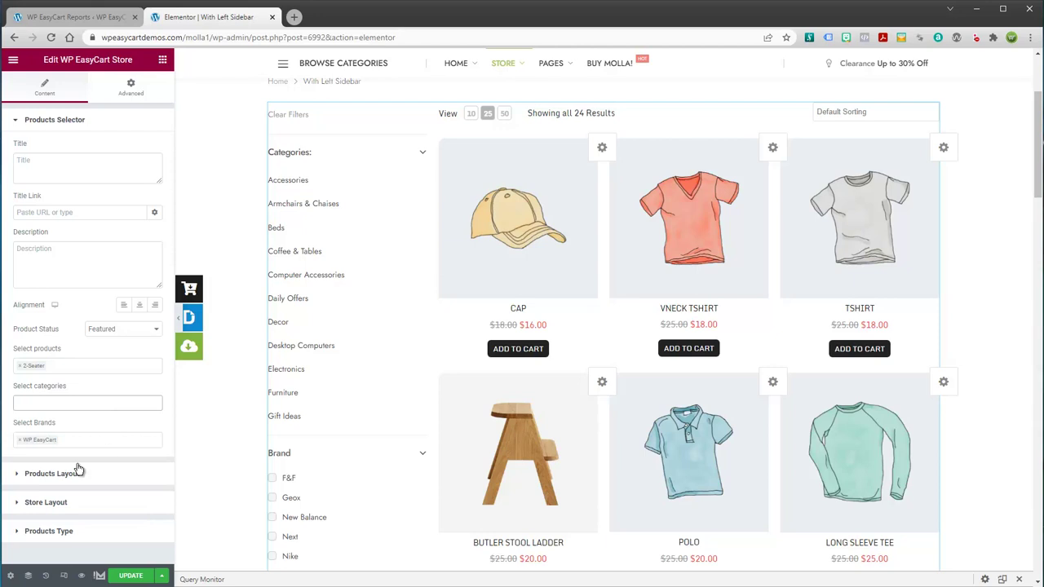
click(32, 474)
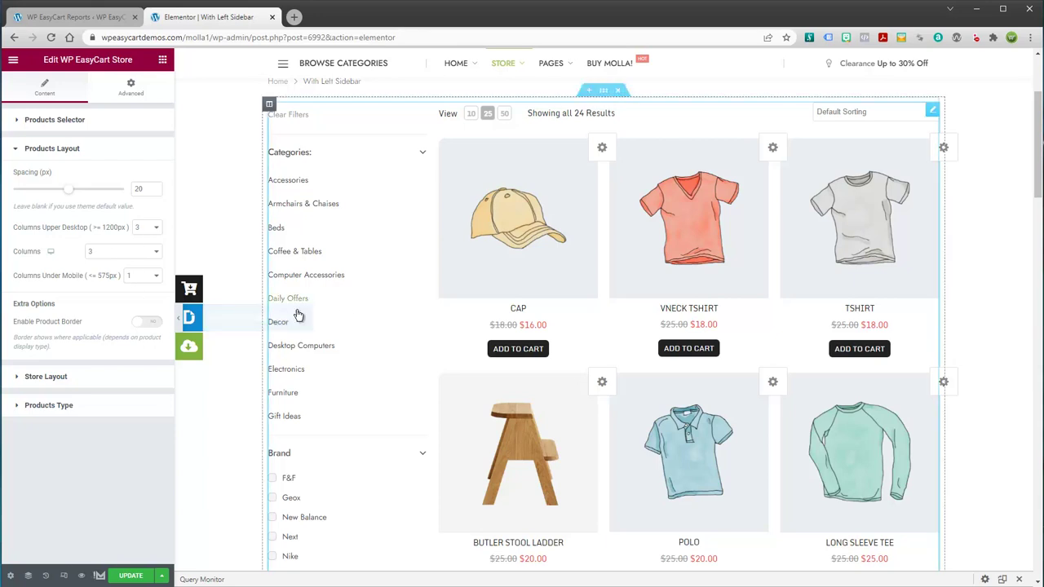
Set the WP EasyCart Store widget's Store Layout sidebar to Sidebar Right
click(70, 378)
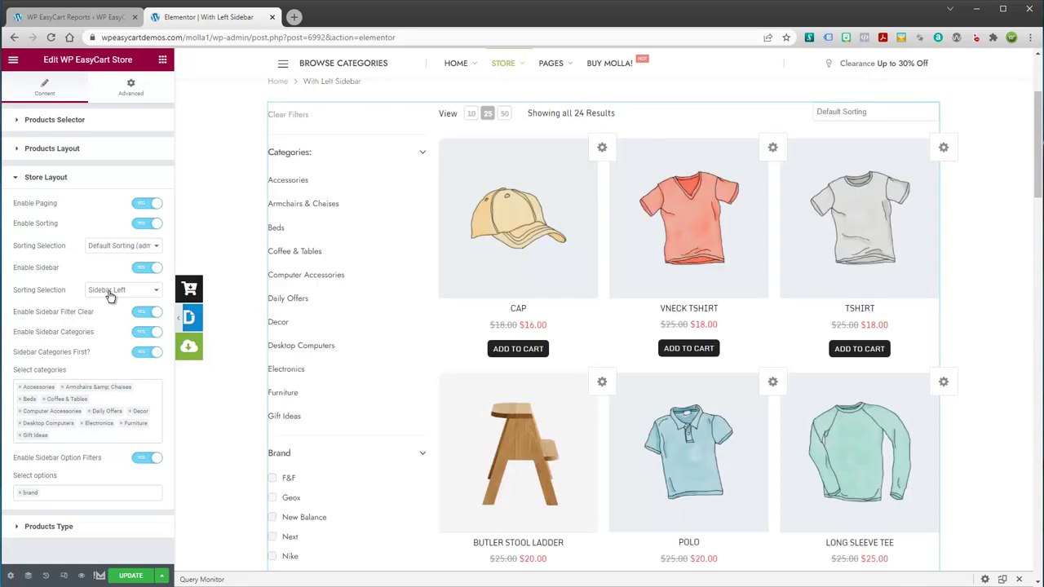
click(110, 297)
click(110, 310)
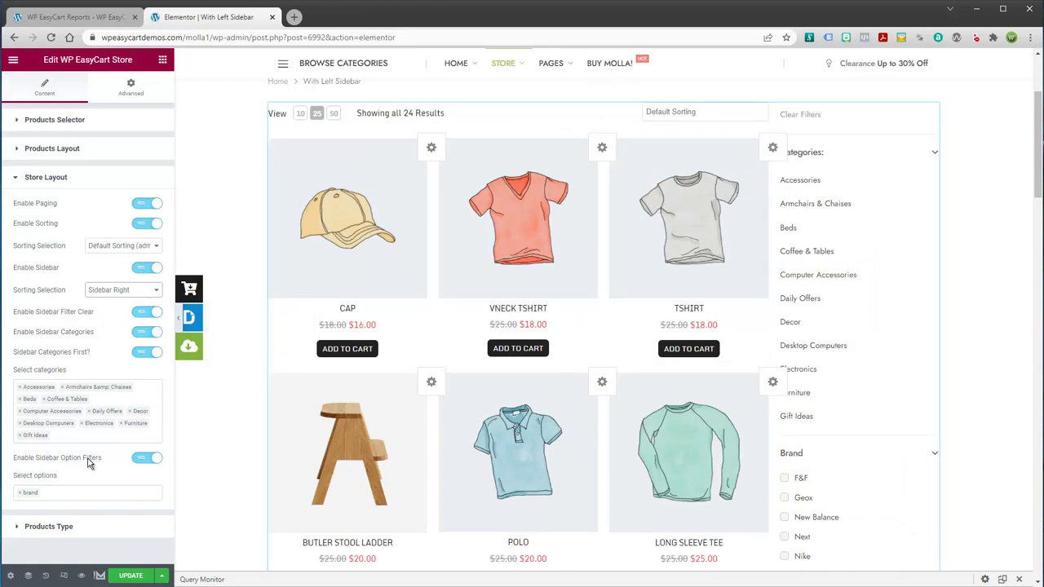
click(78, 529)
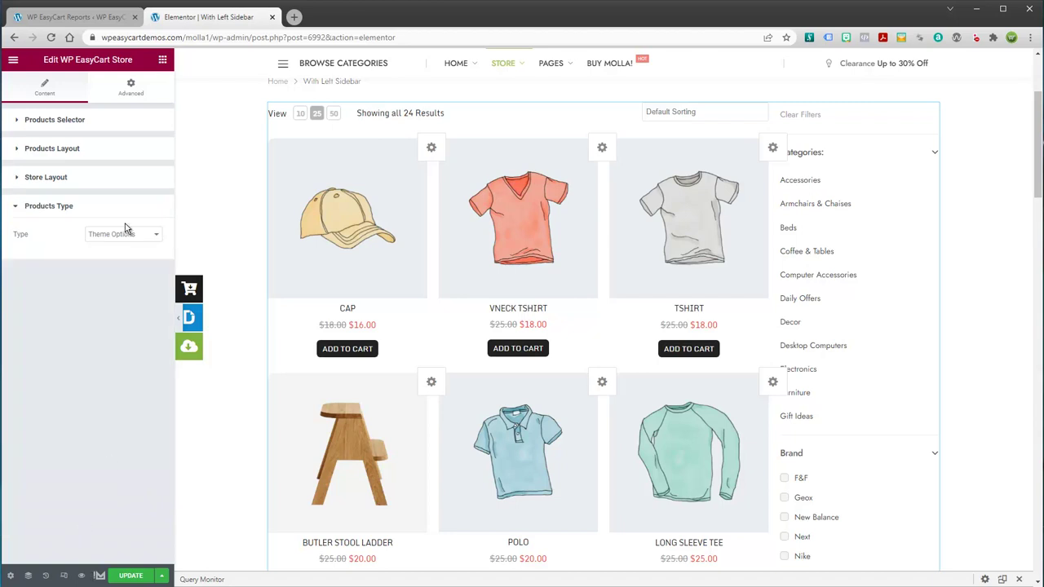
click(88, 205)
click(93, 184)
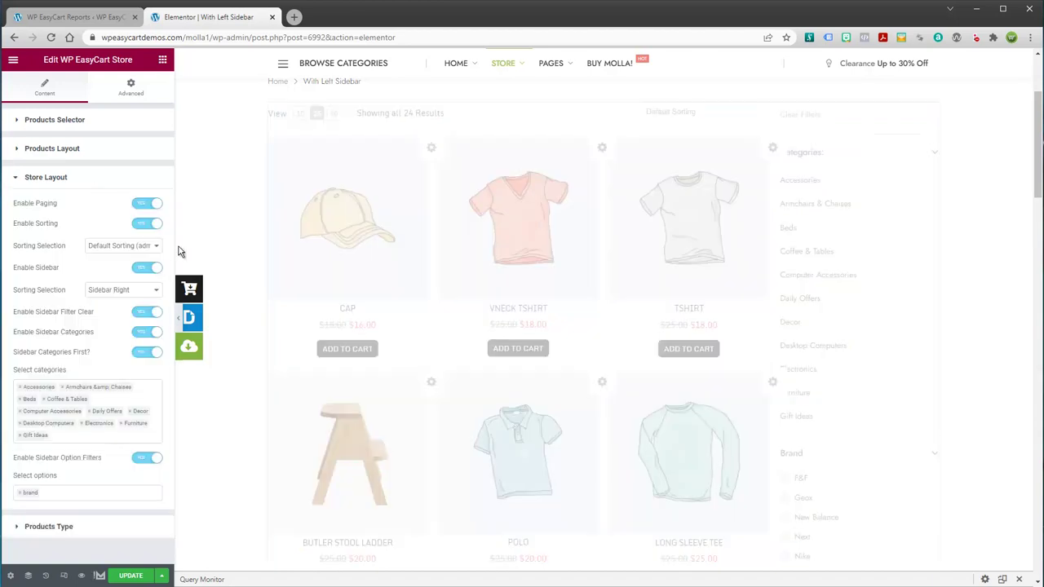
scroll(493, 269, down, 5)
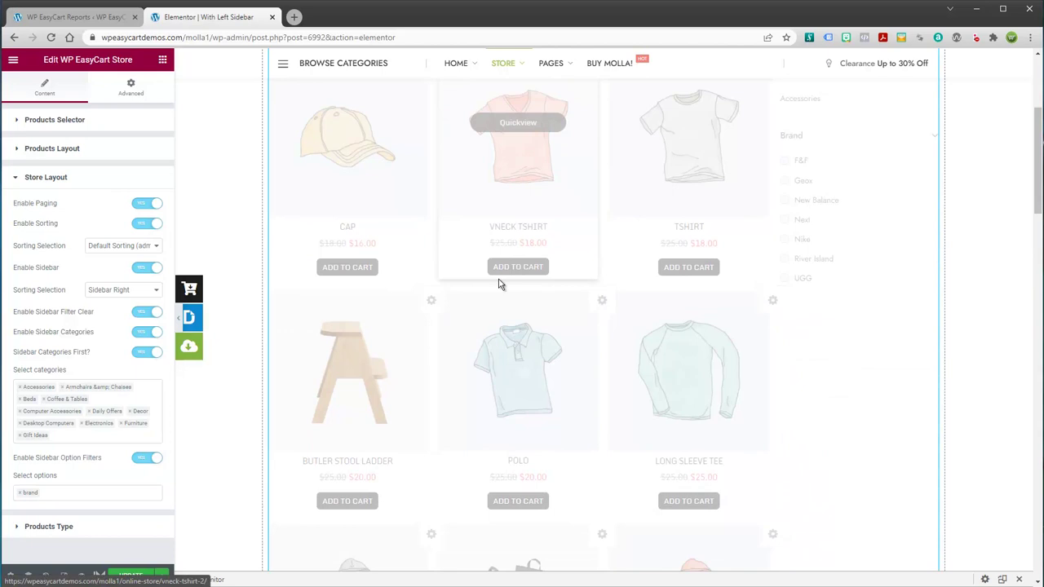
scroll(470, 329, down, 20)
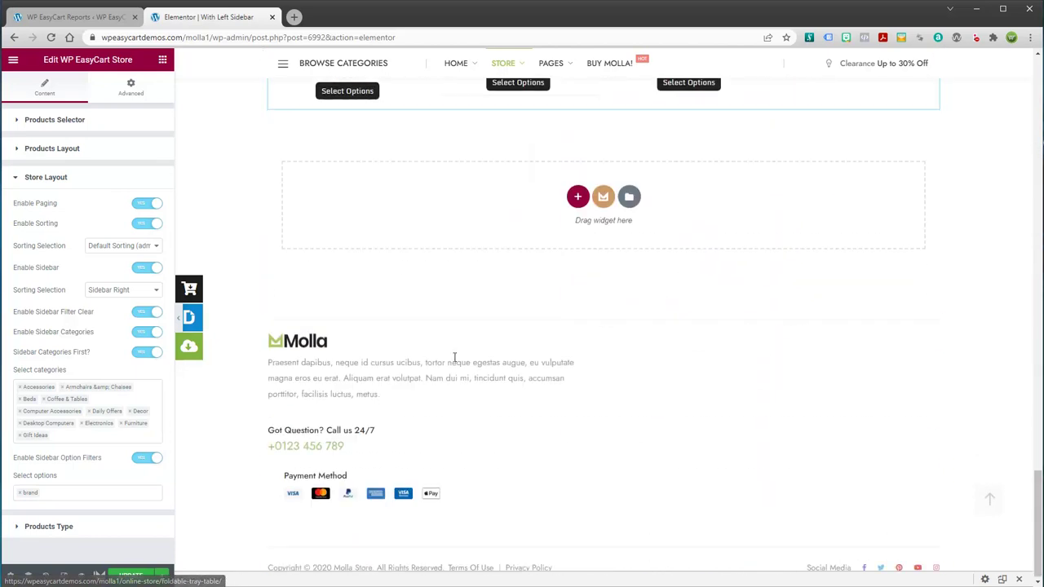
Drag a WP EasyCart Store widget from the Elements panel into the empty section
click(164, 64)
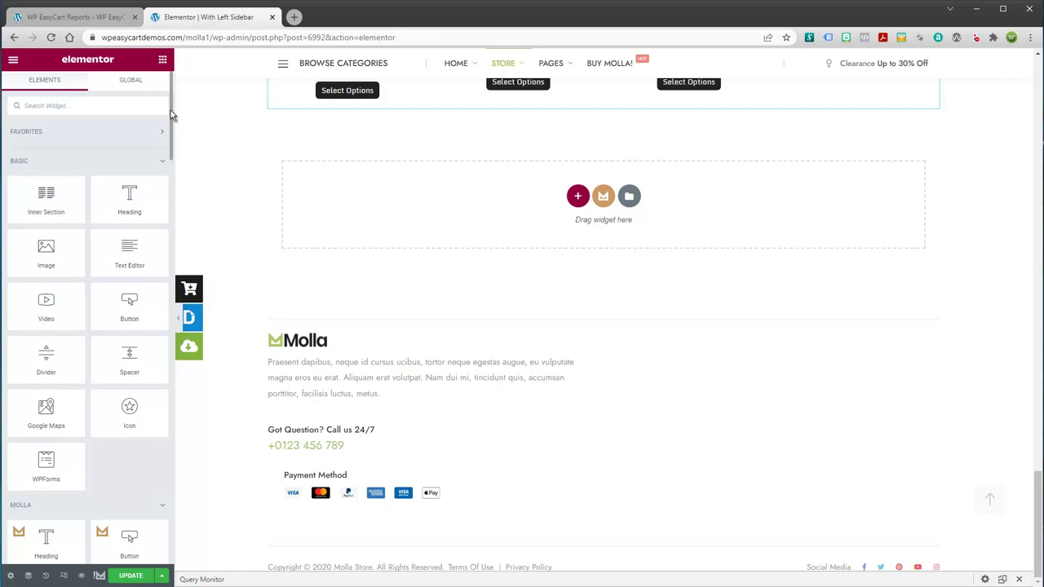
drag(170, 110, 170, 522)
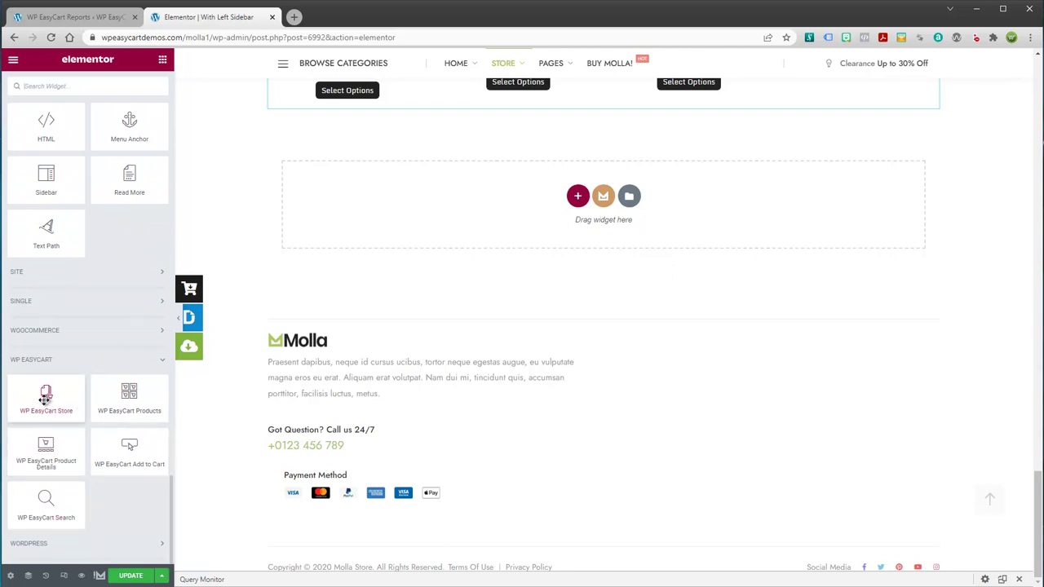
drag(45, 397, 473, 189)
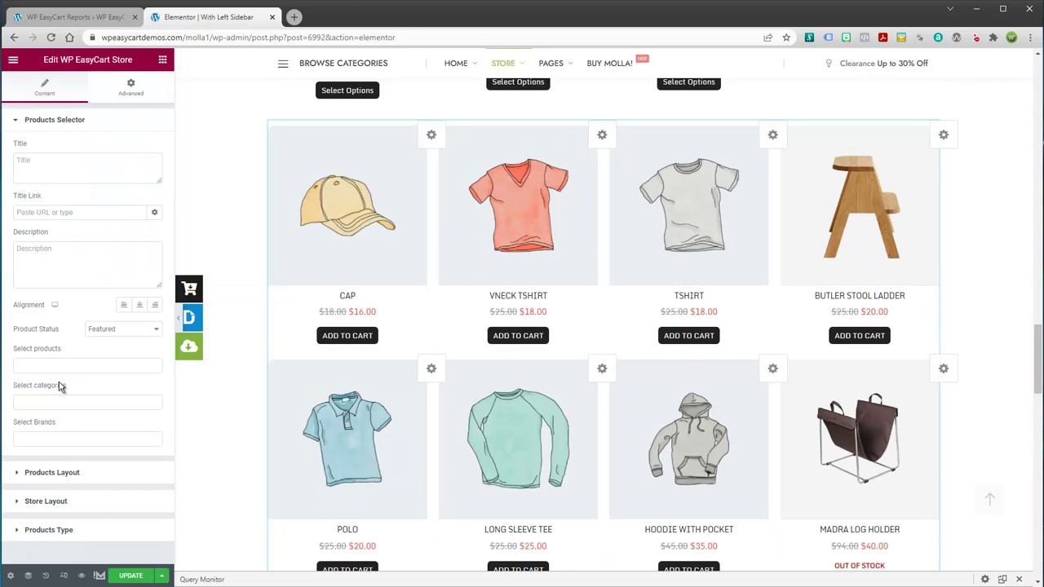
Review the new store's Products Layout and Store Layout, then delete its section
click(42, 473)
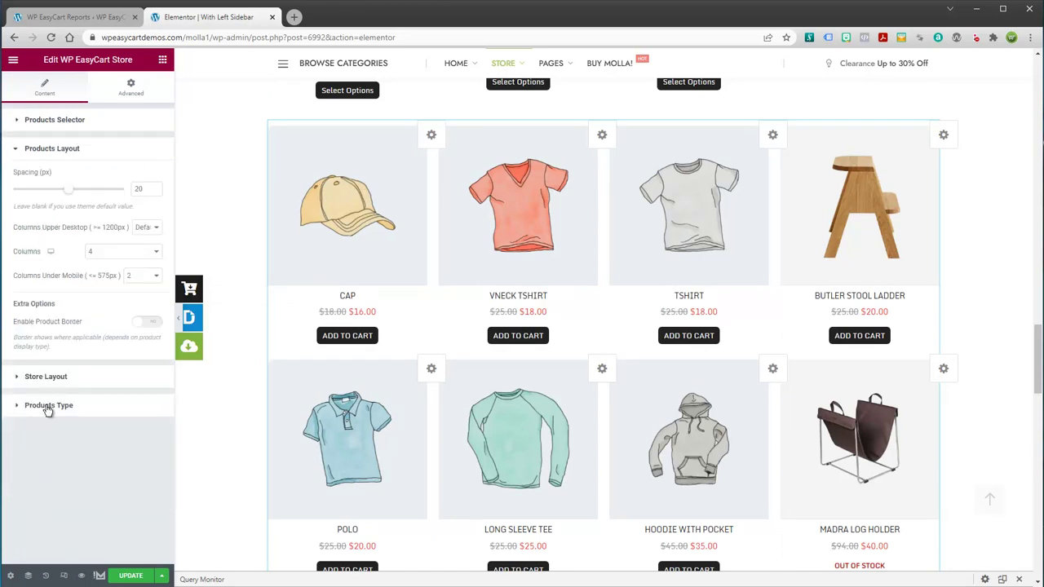
click(46, 378)
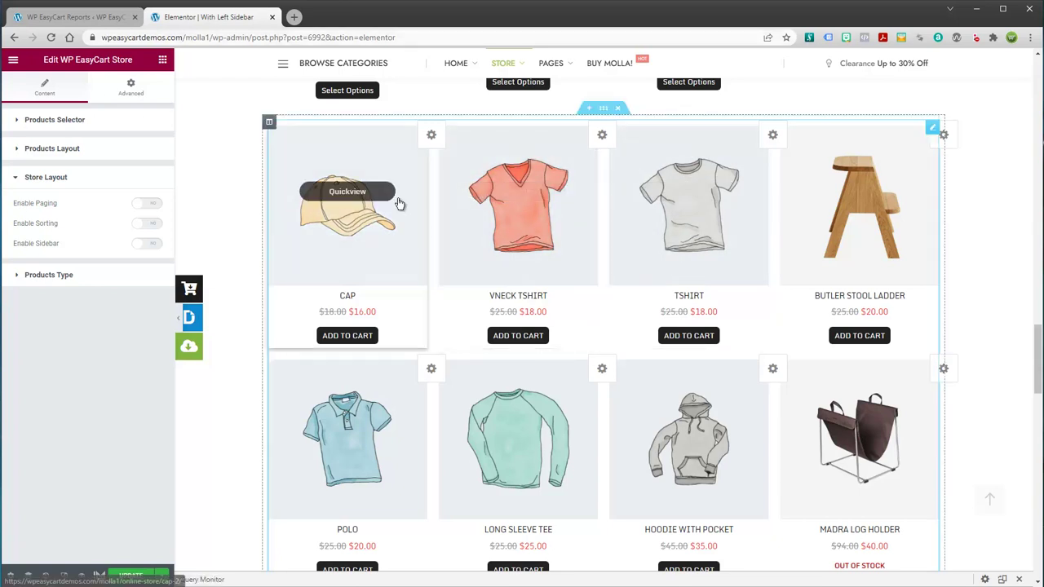
click(618, 108)
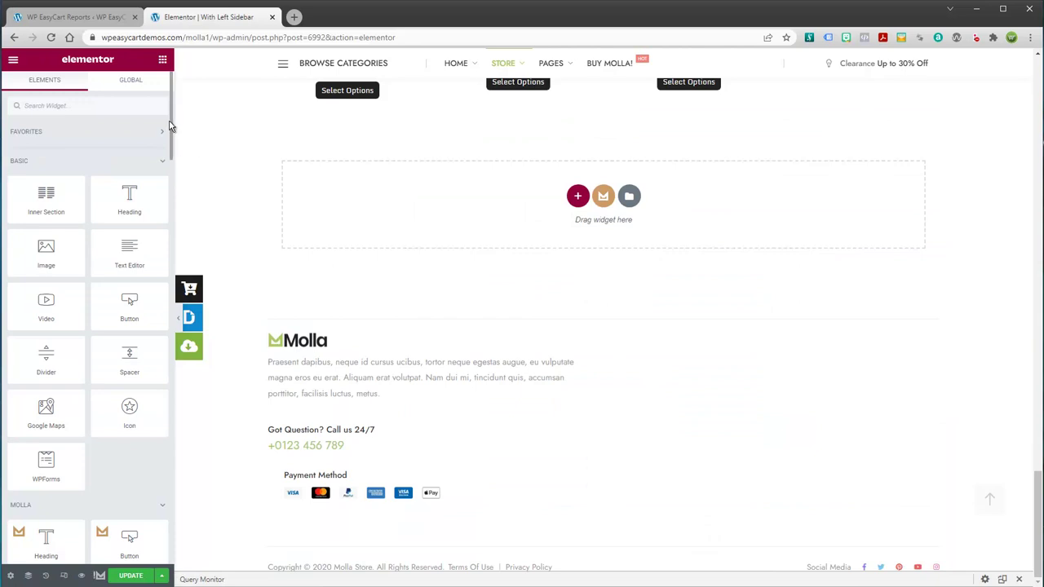
Drop a WP EasyCart Products widget into the empty section, keeping Layout Mode on Grid
drag(170, 128, 161, 533)
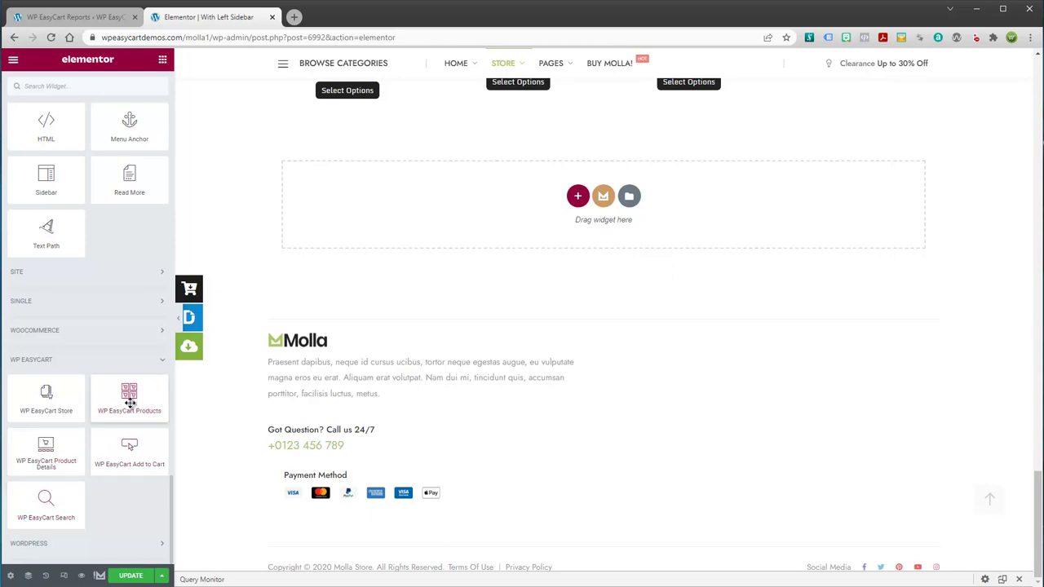
drag(128, 400, 378, 226)
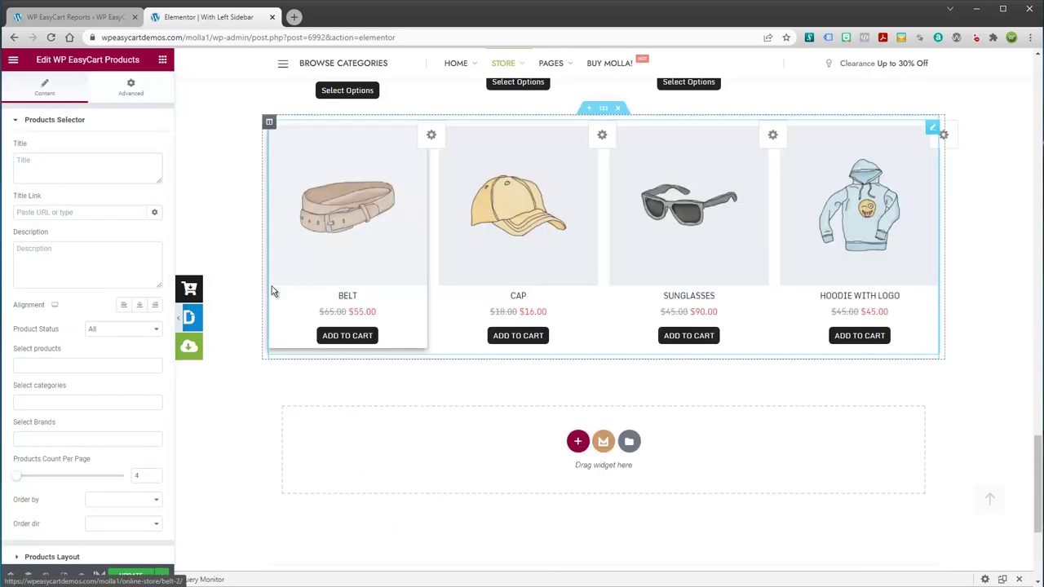
scroll(115, 465, down, 1)
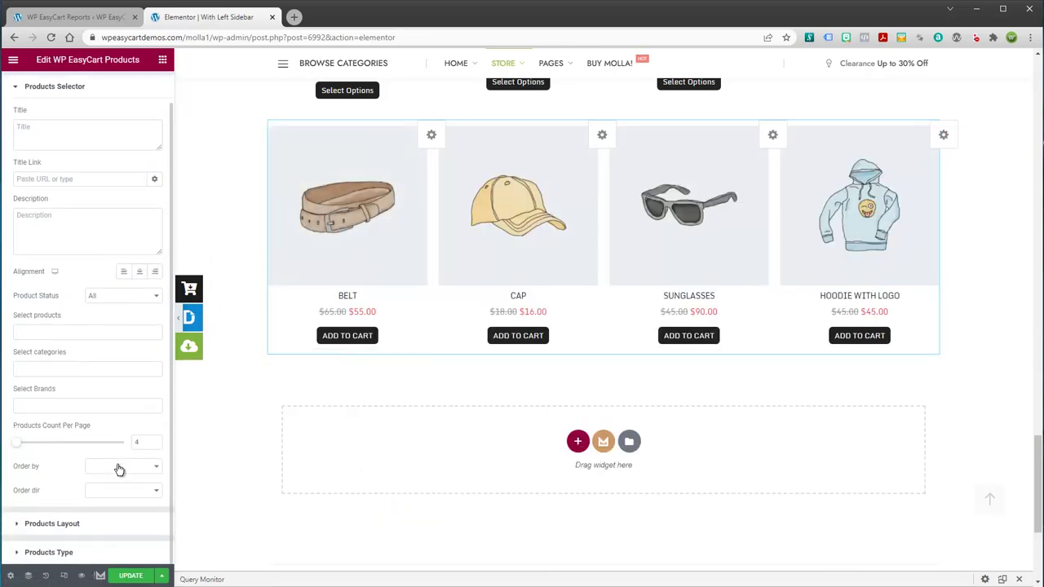
click(69, 527)
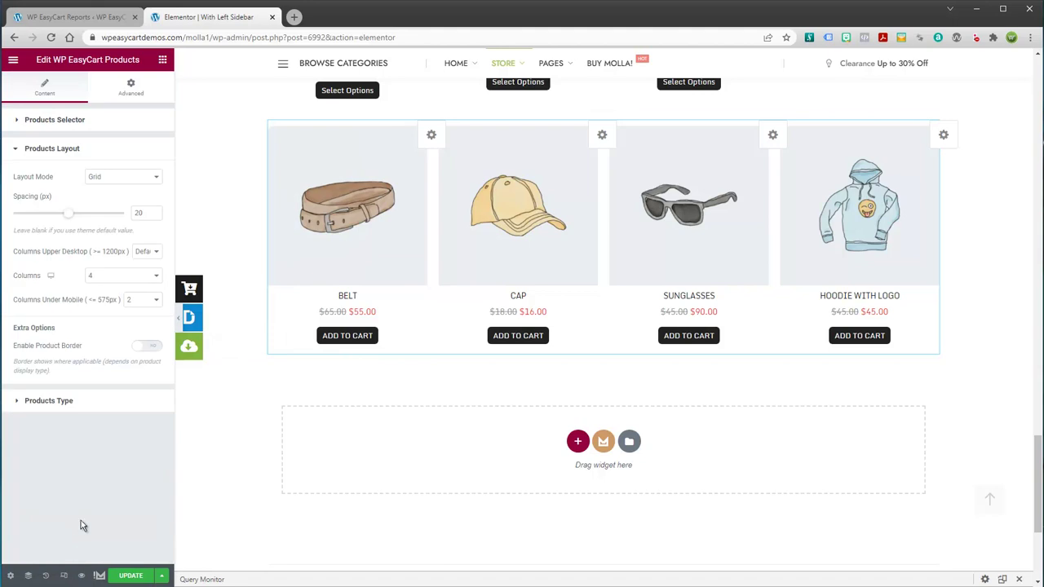
click(109, 177)
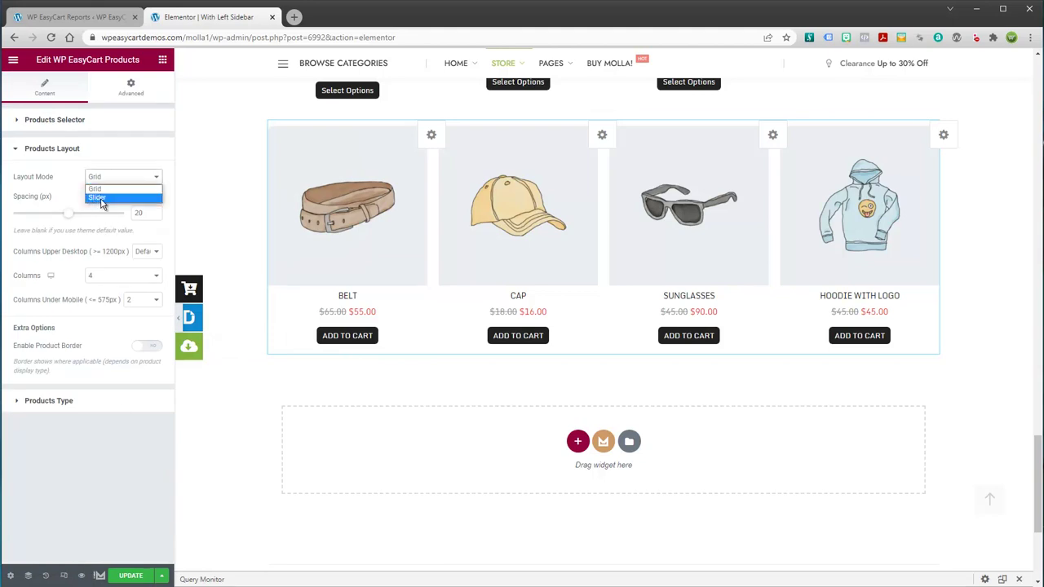
click(217, 191)
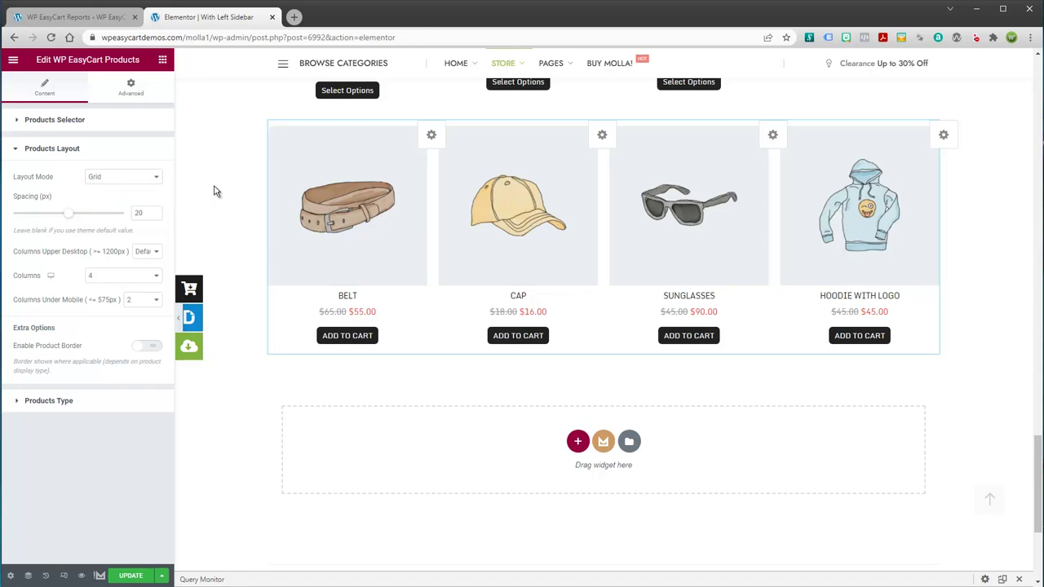
click(219, 196)
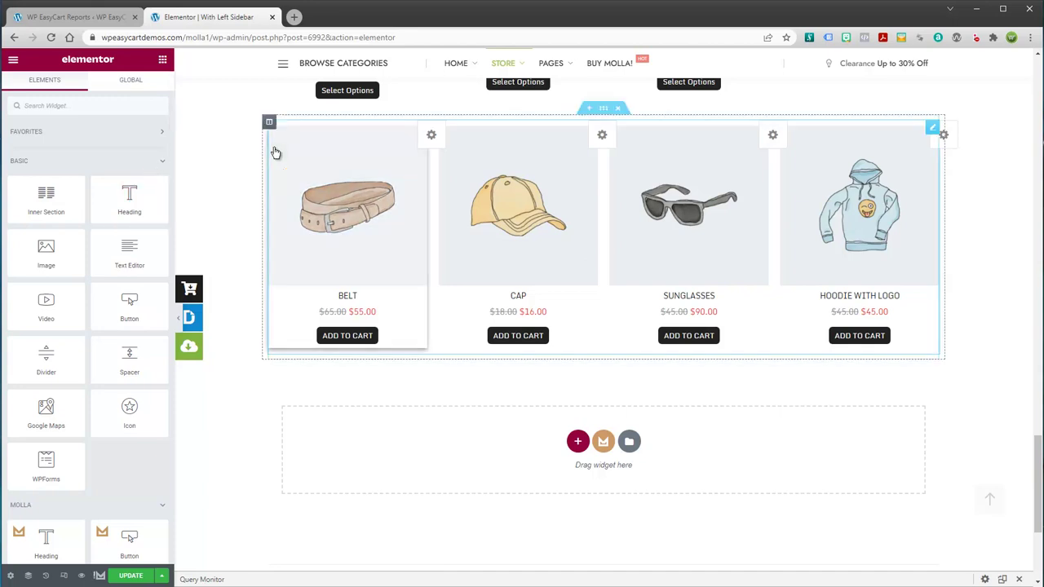
Exit Elementor to the dashboard, leaving without saving the changes
click(81, 16)
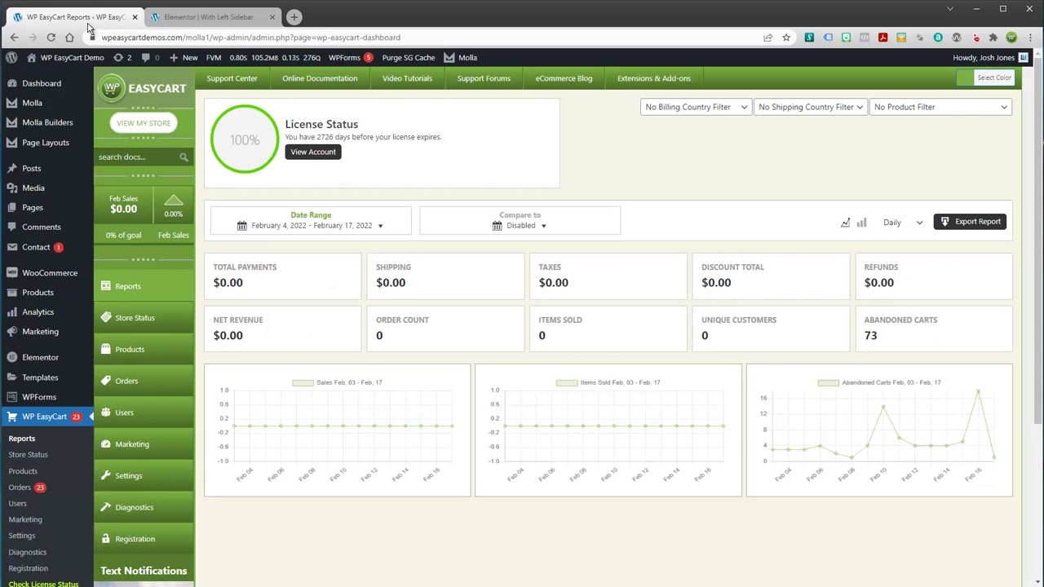
click(198, 24)
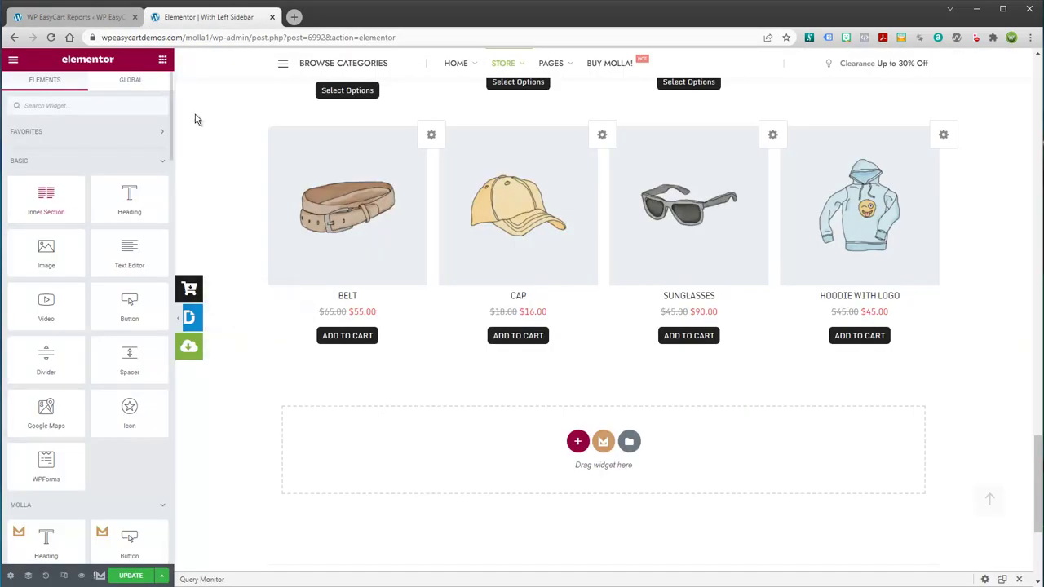
click(163, 578)
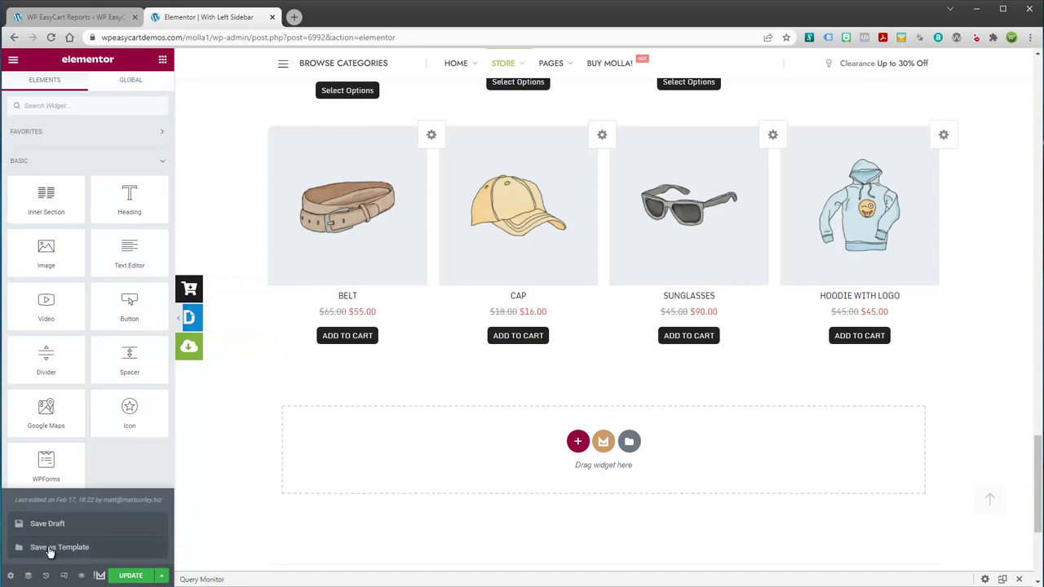
click(13, 60)
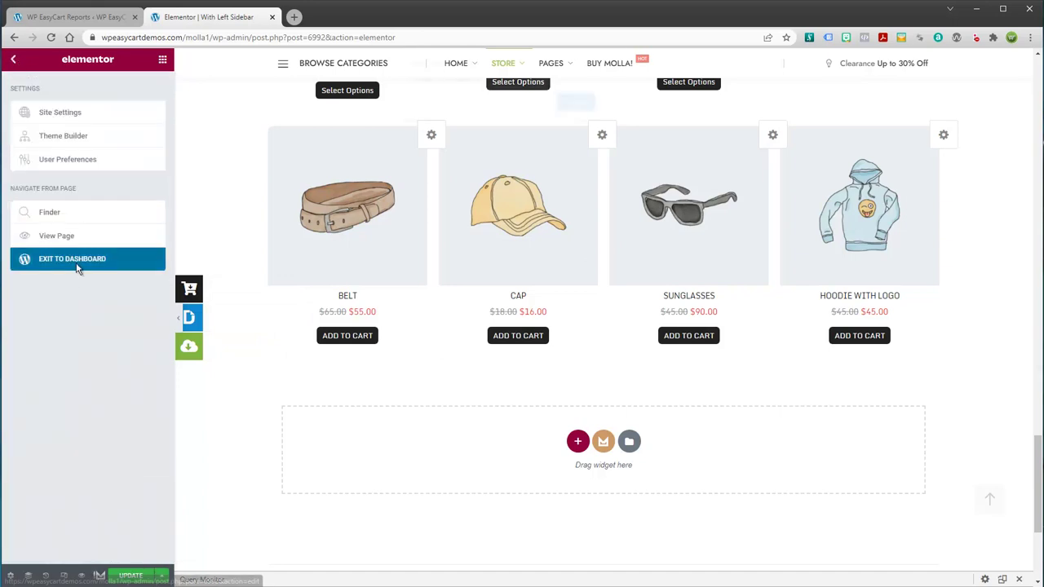
click(77, 263)
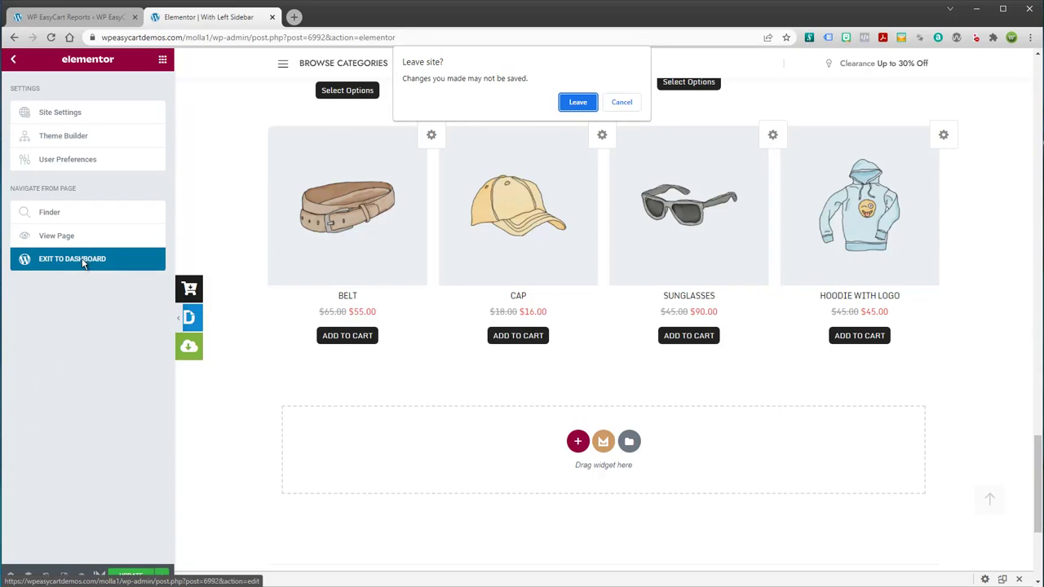
click(578, 104)
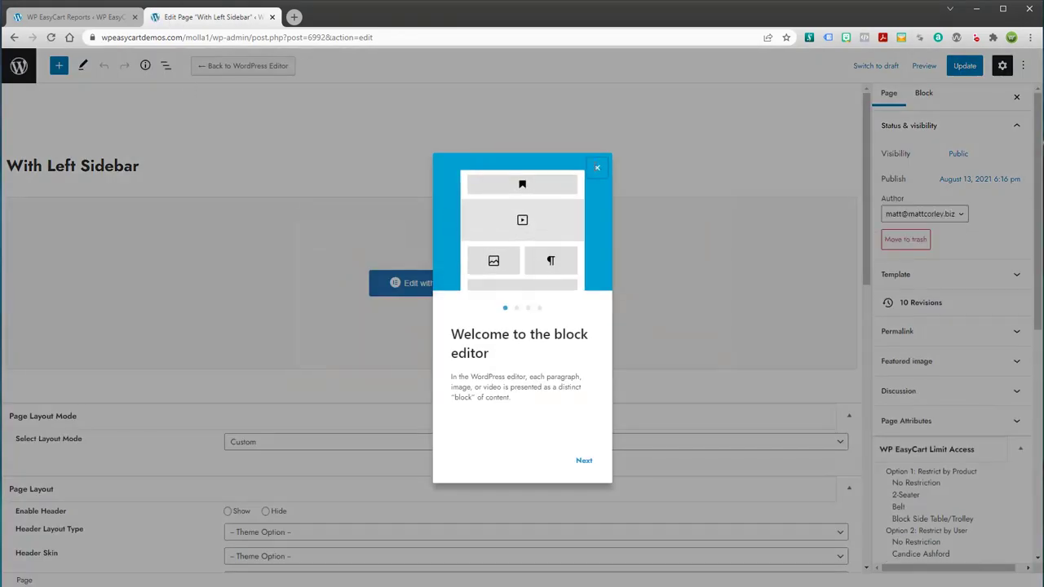
Dismiss the block editor welcome tour and leave the editor for the Pages list
click(597, 167)
click(79, 18)
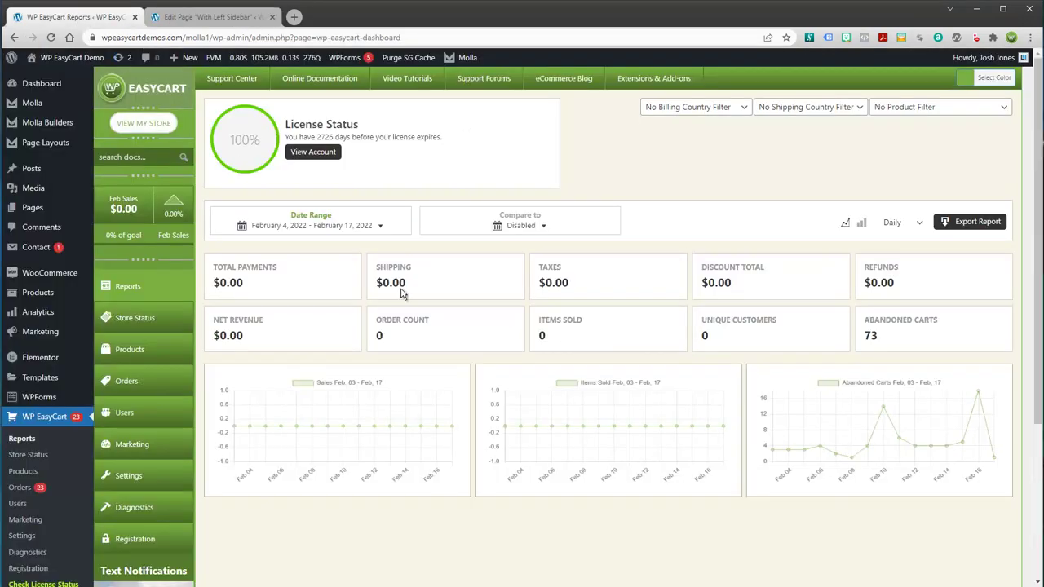
click(194, 20)
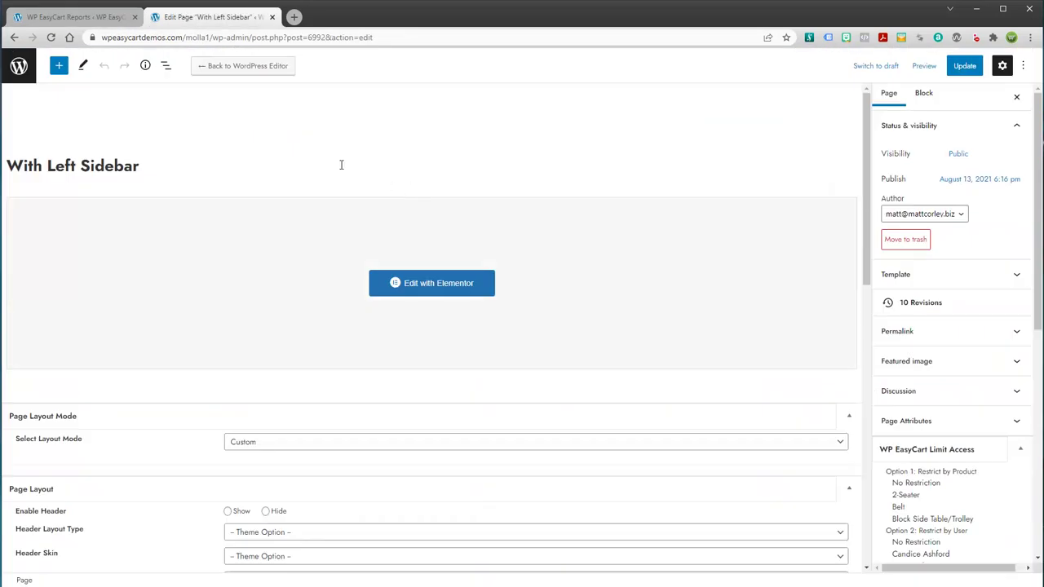
click(19, 67)
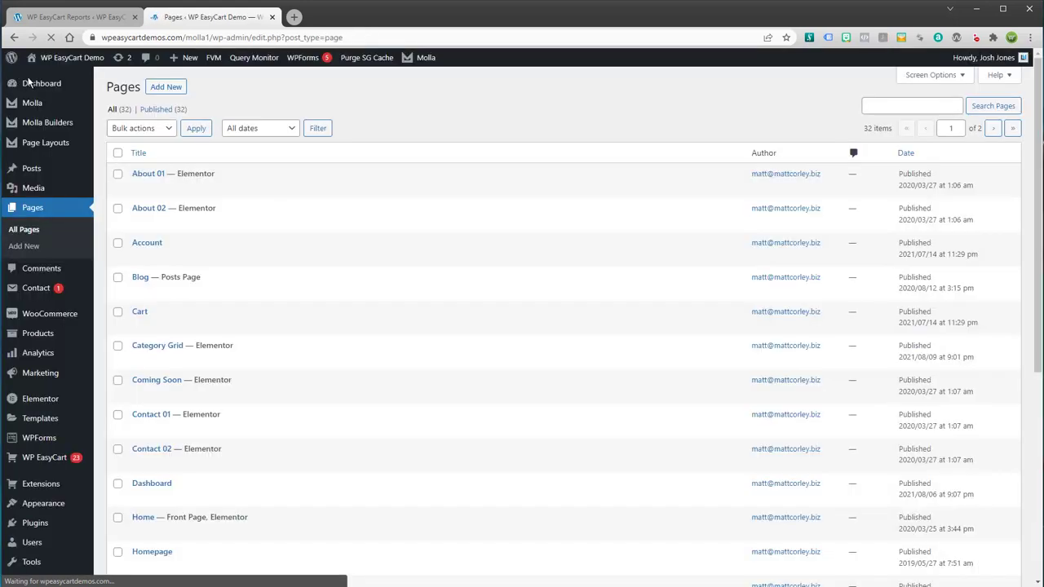
Visit the live storefront, view a shop layout and the account sign-in page, then return to the Store listing
click(57, 78)
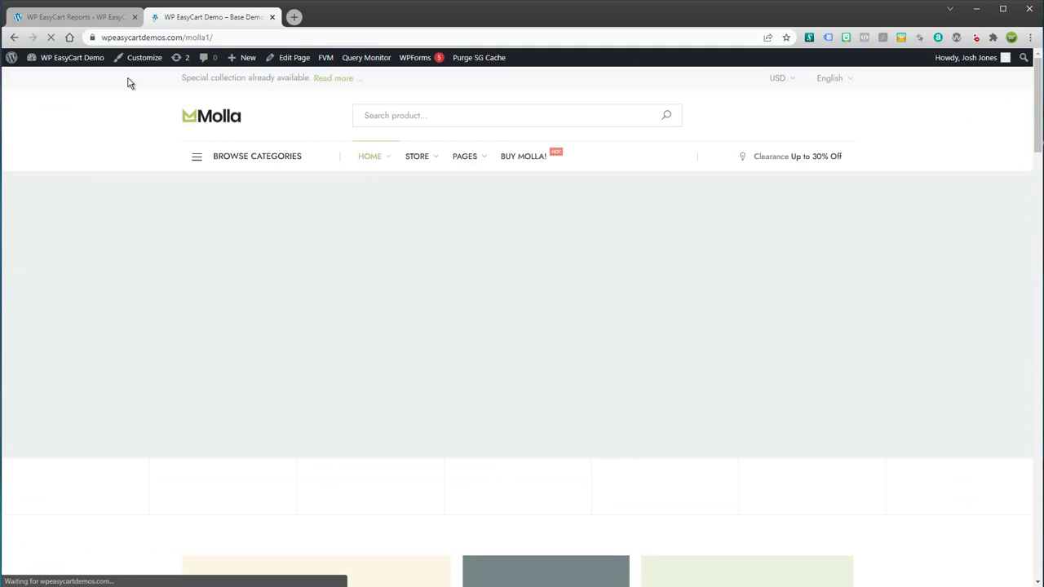
mouse_move(429, 161)
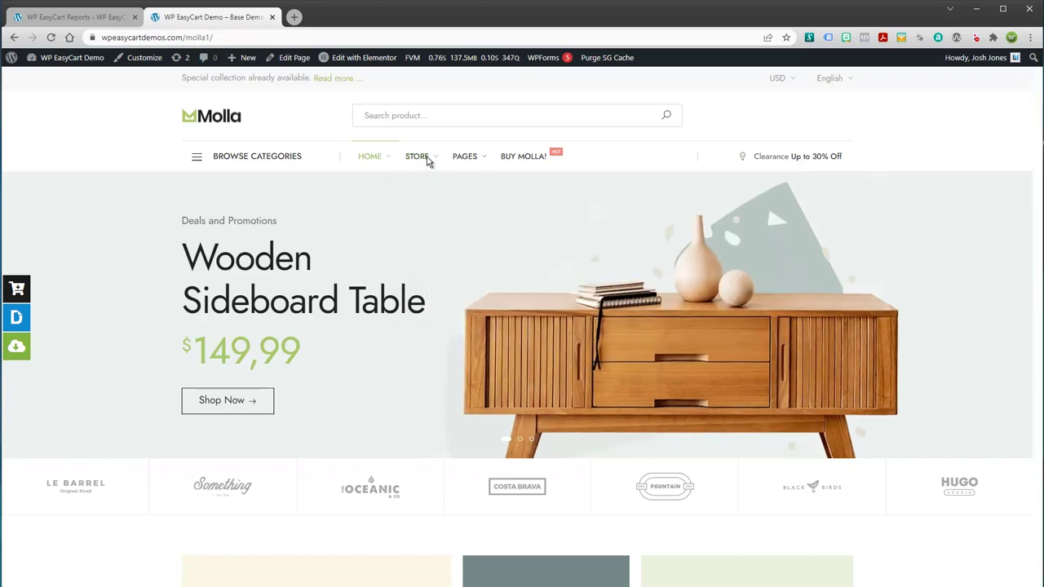
click(548, 256)
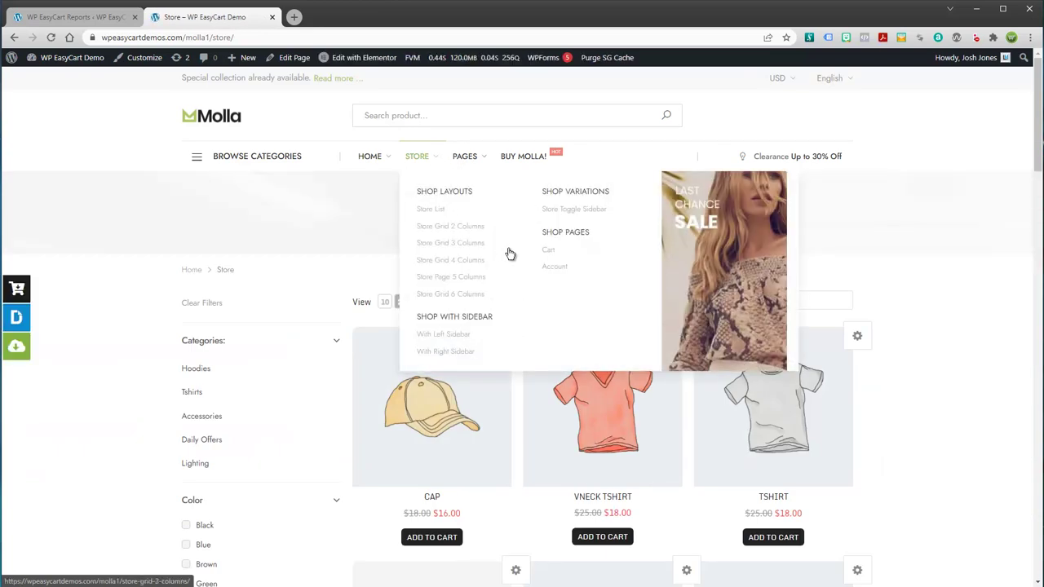
click(553, 272)
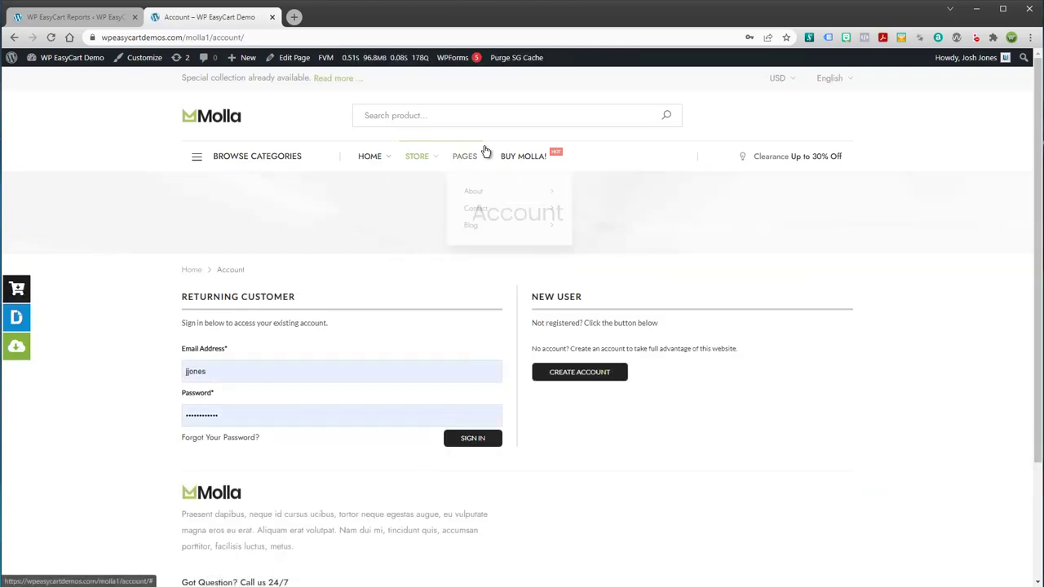
click(437, 163)
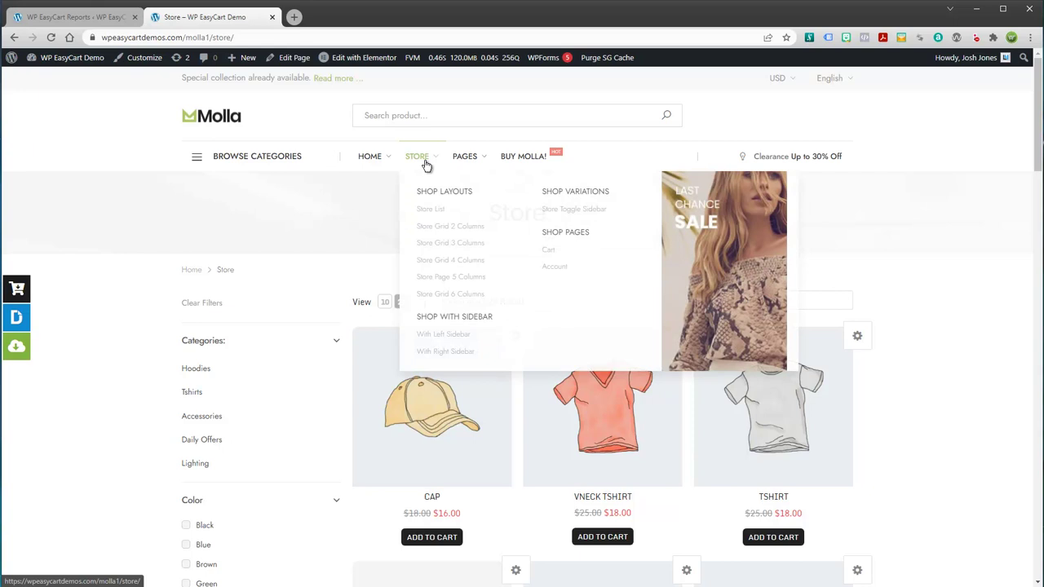
Open the cart holding one Vneck Tshirt and scroll through its totals, coupon, gift card and shipping options
click(548, 253)
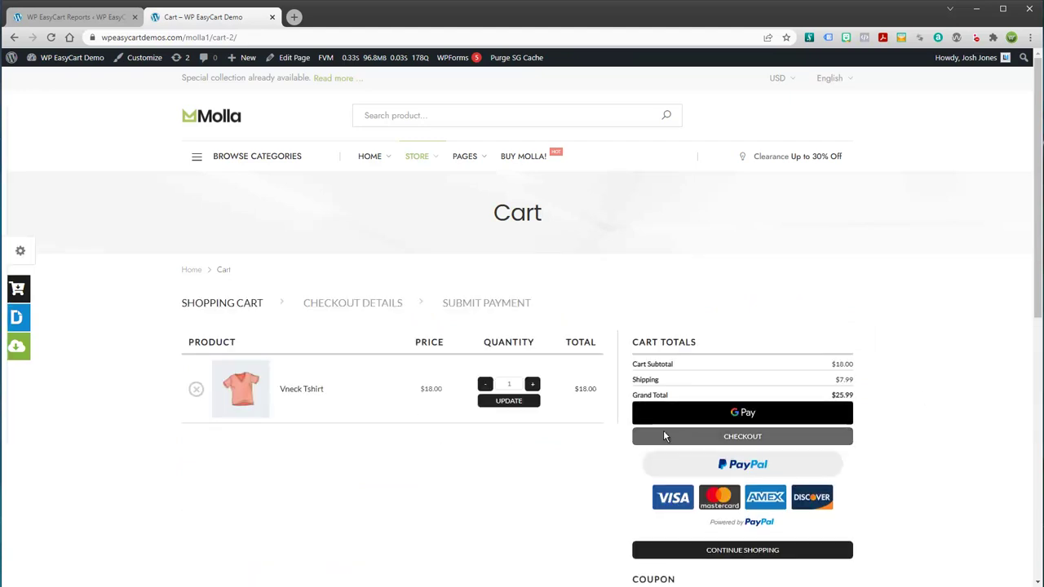
drag(1034, 275, 1040, 369)
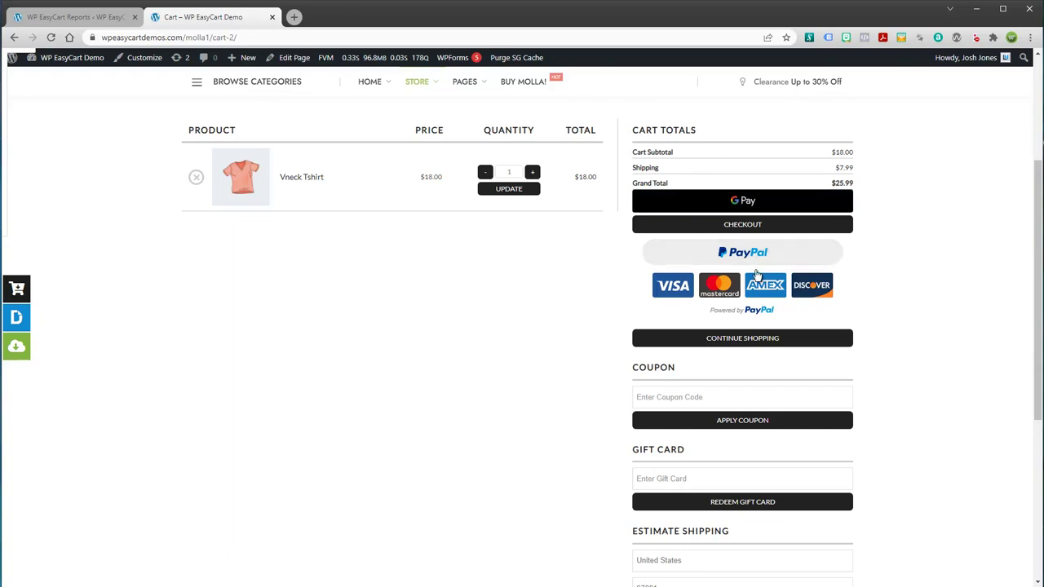
scroll(932, 367, down, 2)
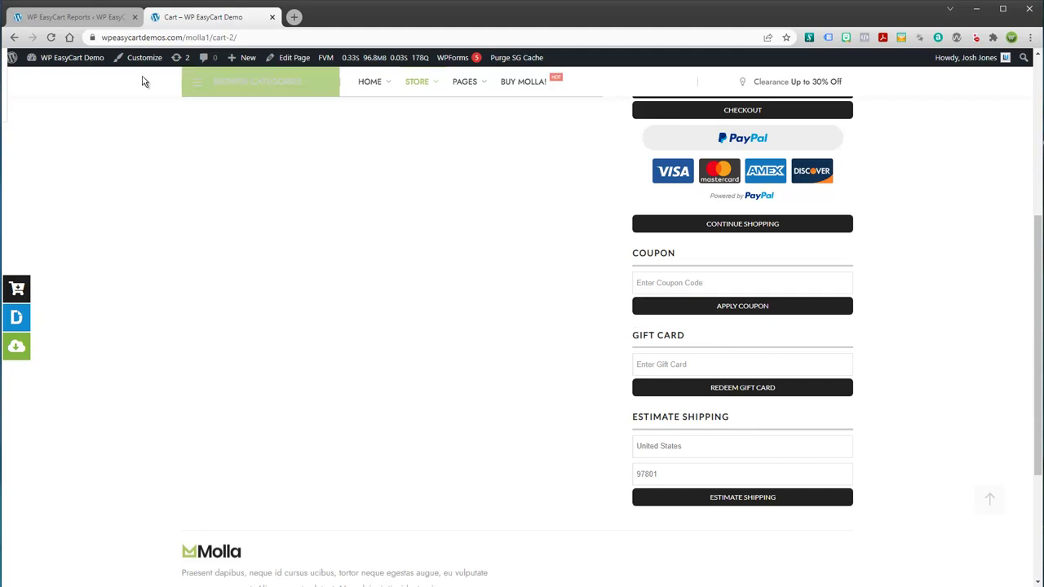
Switch Gift Cards off in EasyCart's Checkout settings and go back to the storefront cart
click(74, 16)
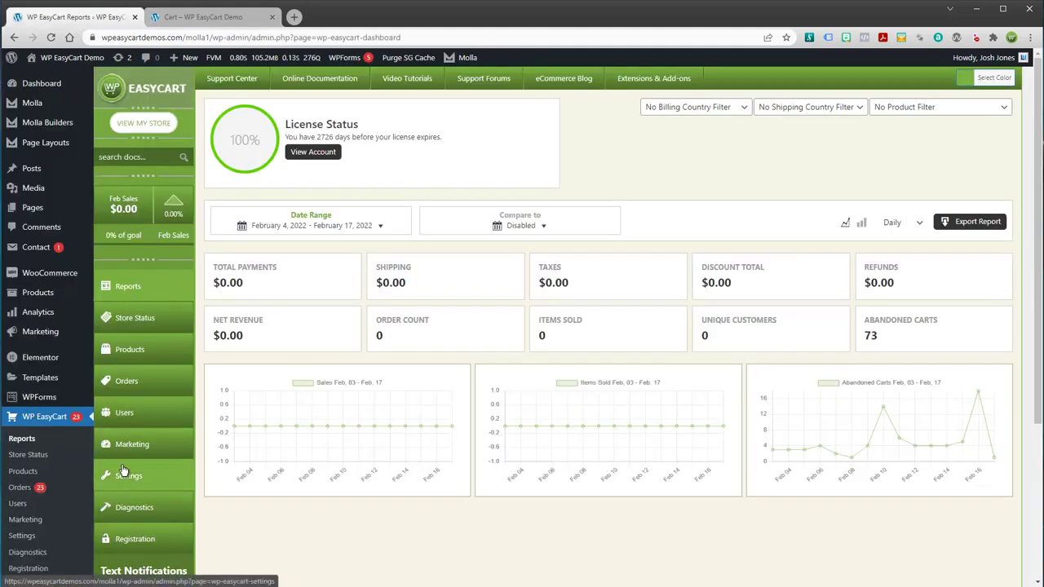
click(140, 486)
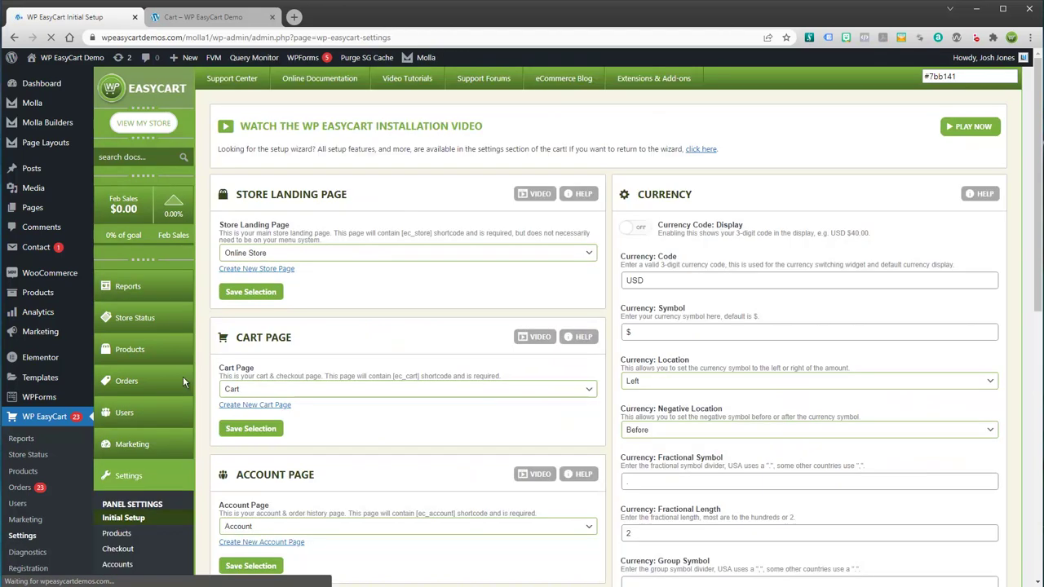
scroll(182, 376, down, 3)
scroll(142, 250, down, 1)
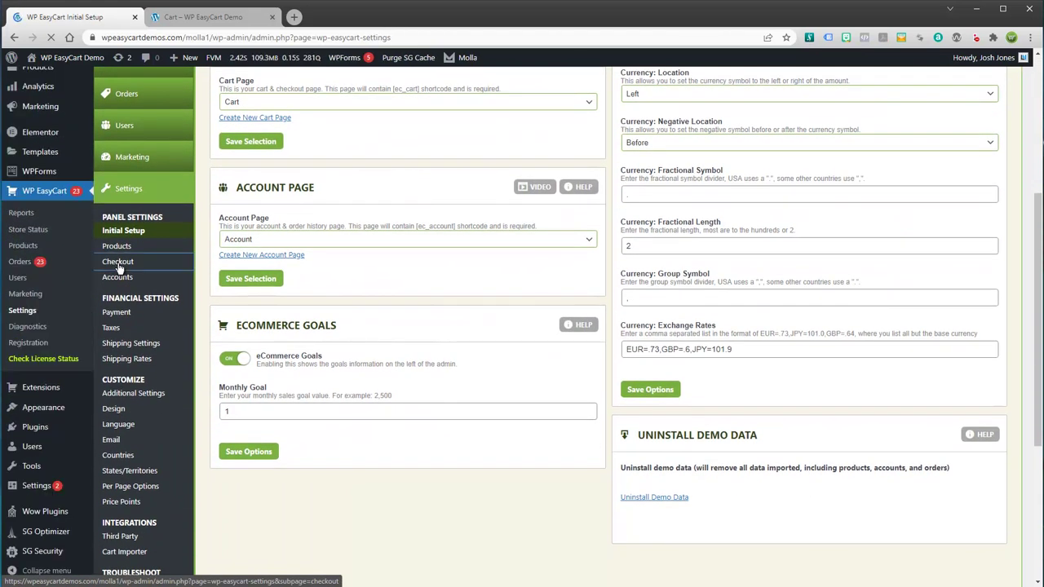
click(128, 264)
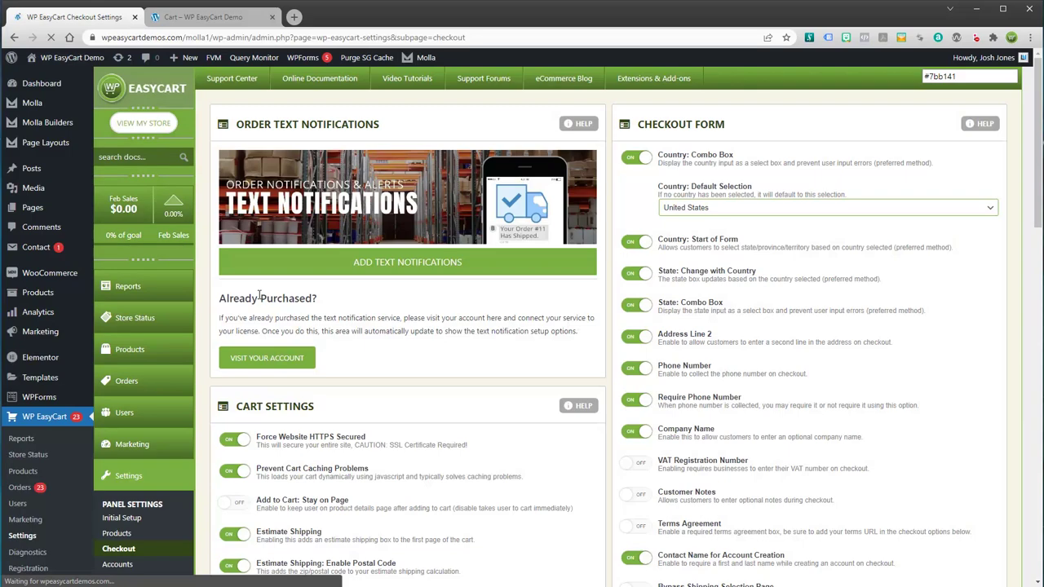
scroll(300, 382, down, 5)
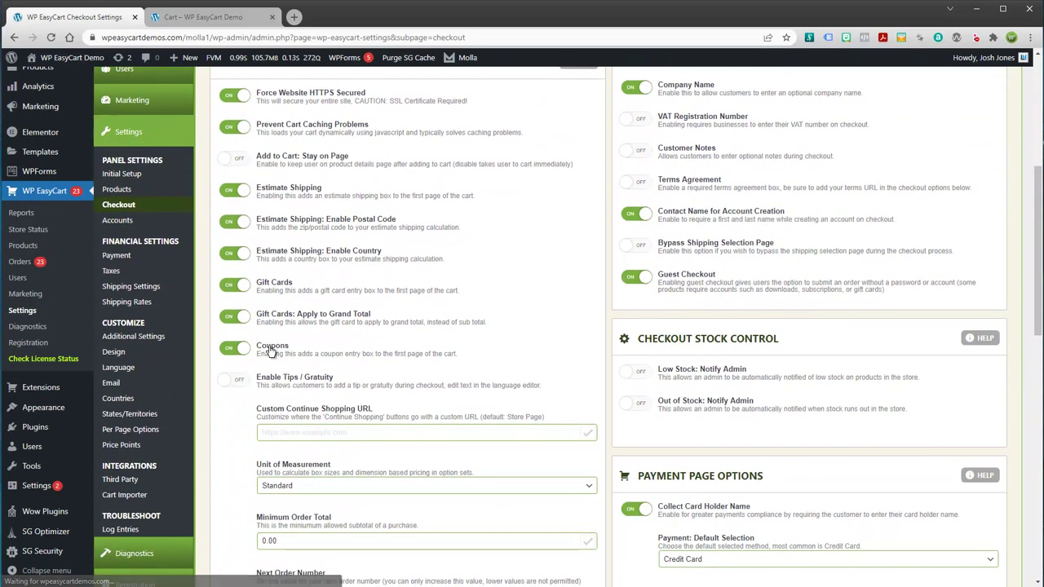
click(234, 284)
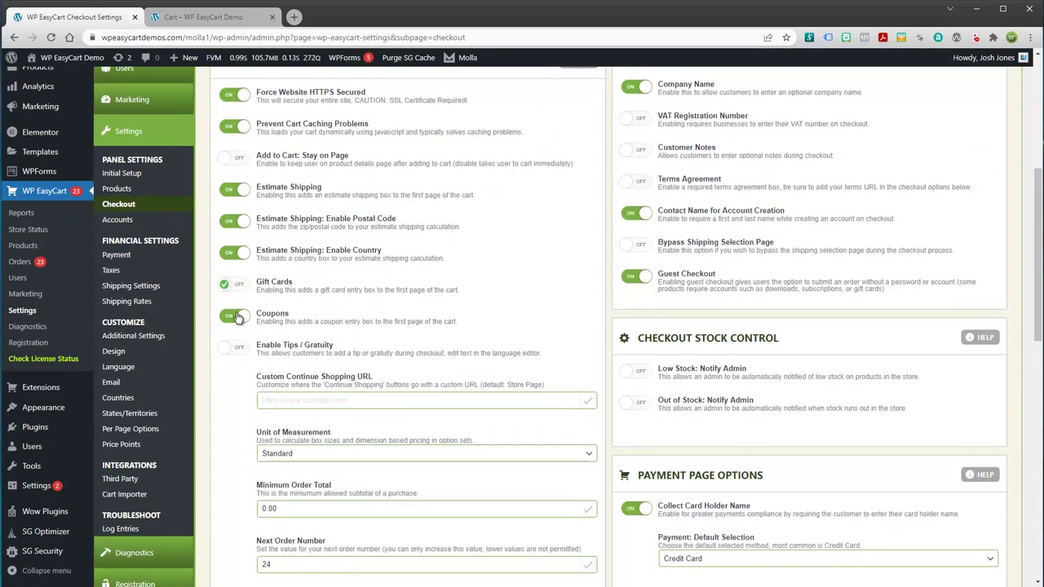
click(199, 24)
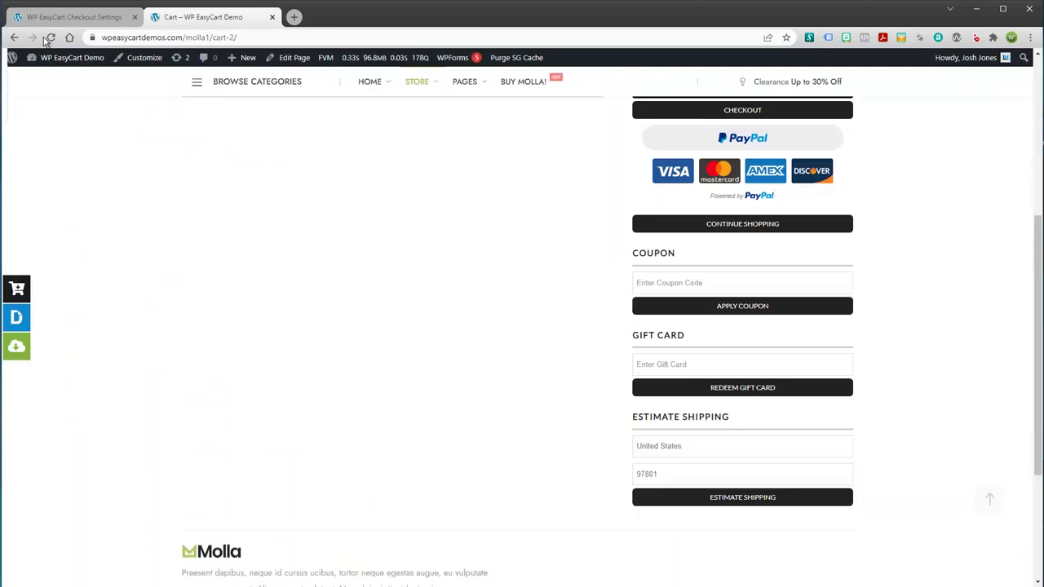
Reload the cart so the gift card box disappears, keeping United States for shipping estimates
click(49, 38)
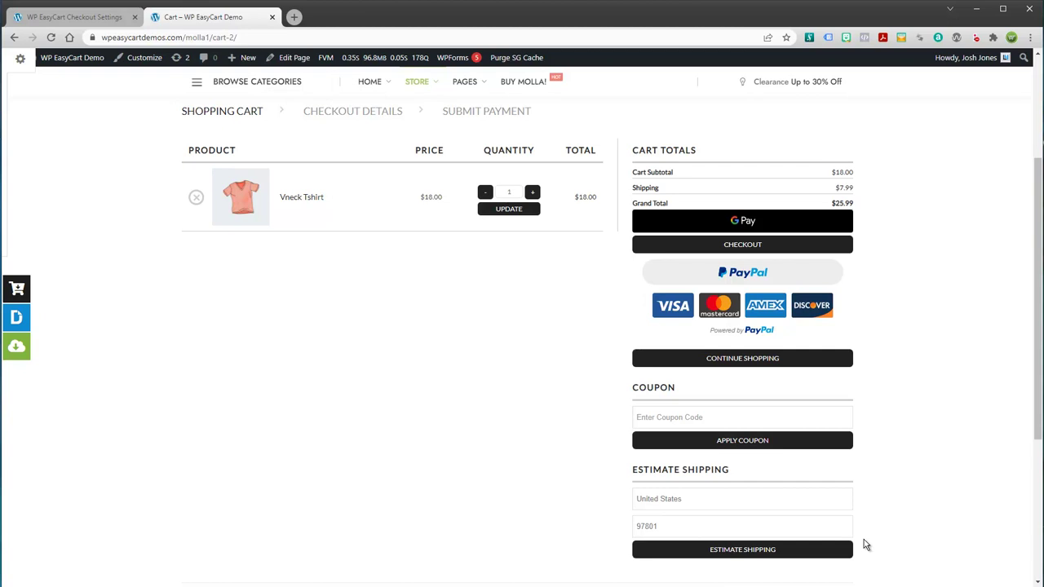
click(709, 499)
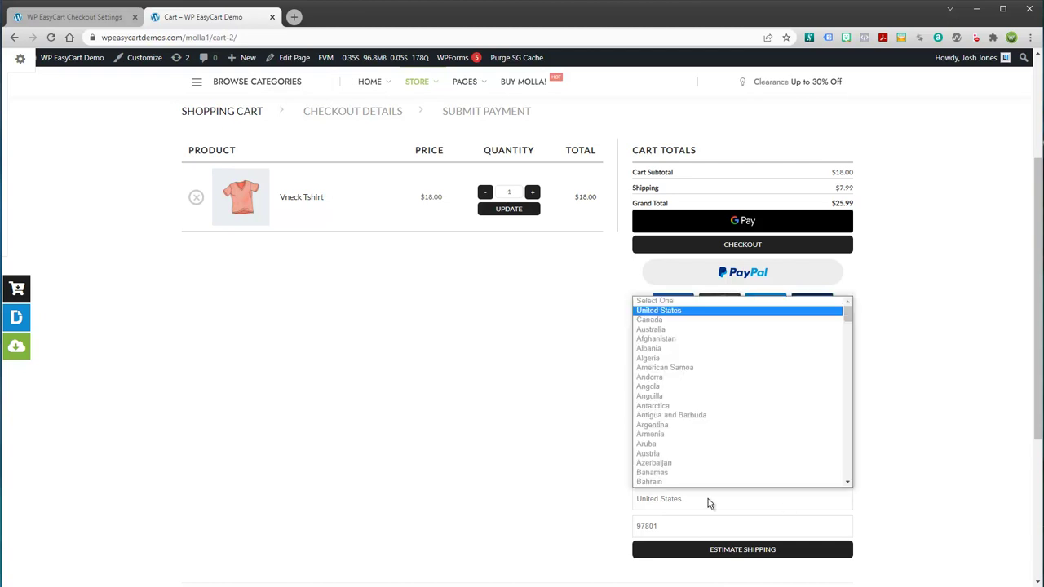
click(697, 504)
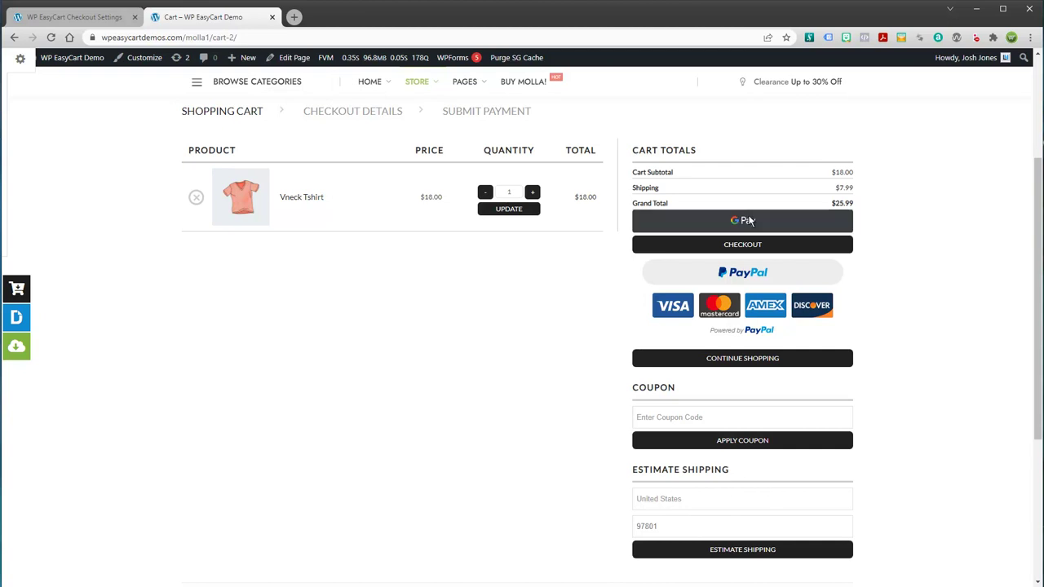
Proceed to checkout details, turning Create Account on and then back off
click(718, 247)
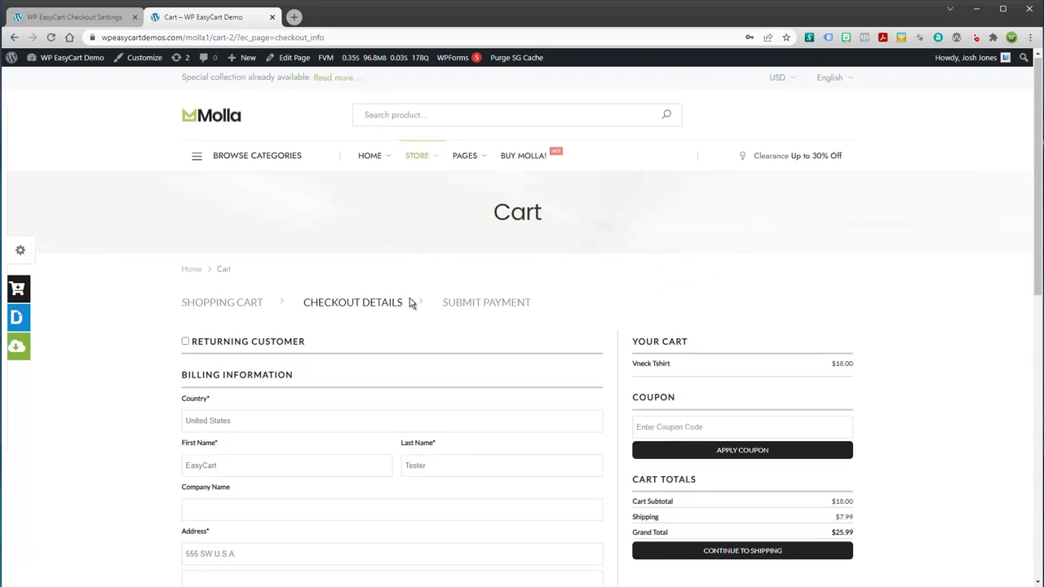
scroll(409, 300, down, 3)
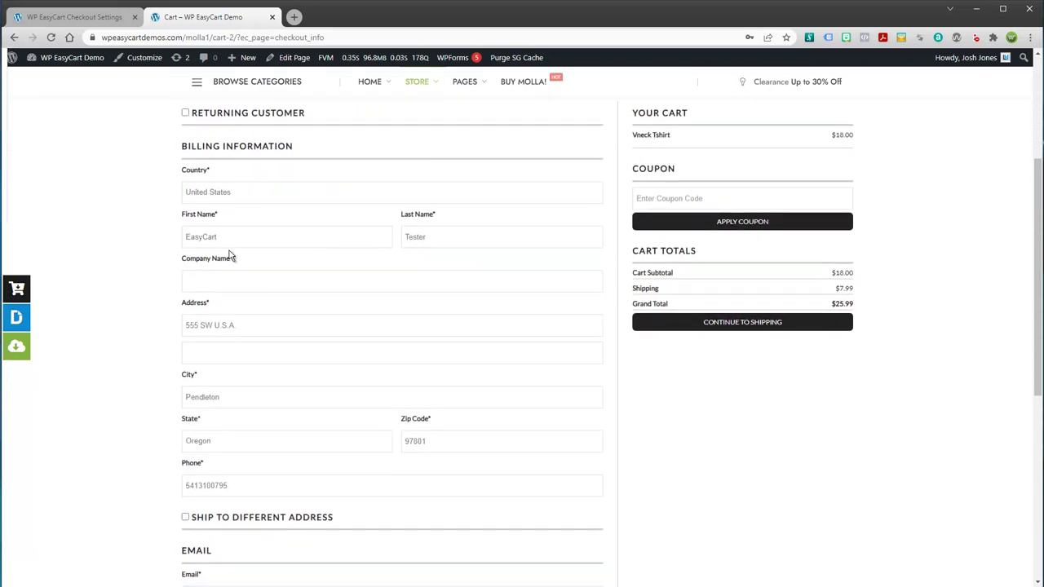
scroll(383, 481, down, 4)
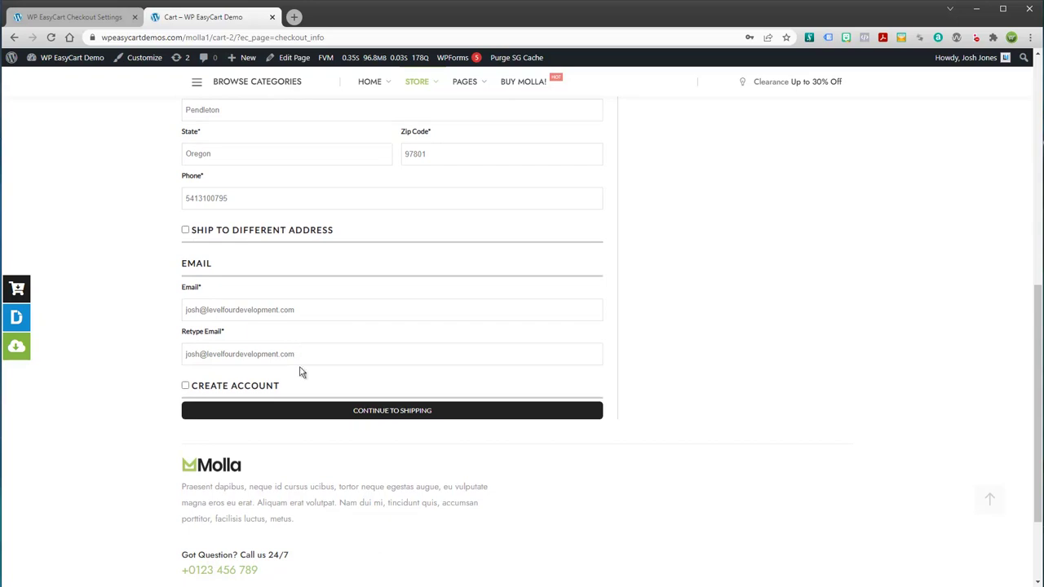
click(185, 386)
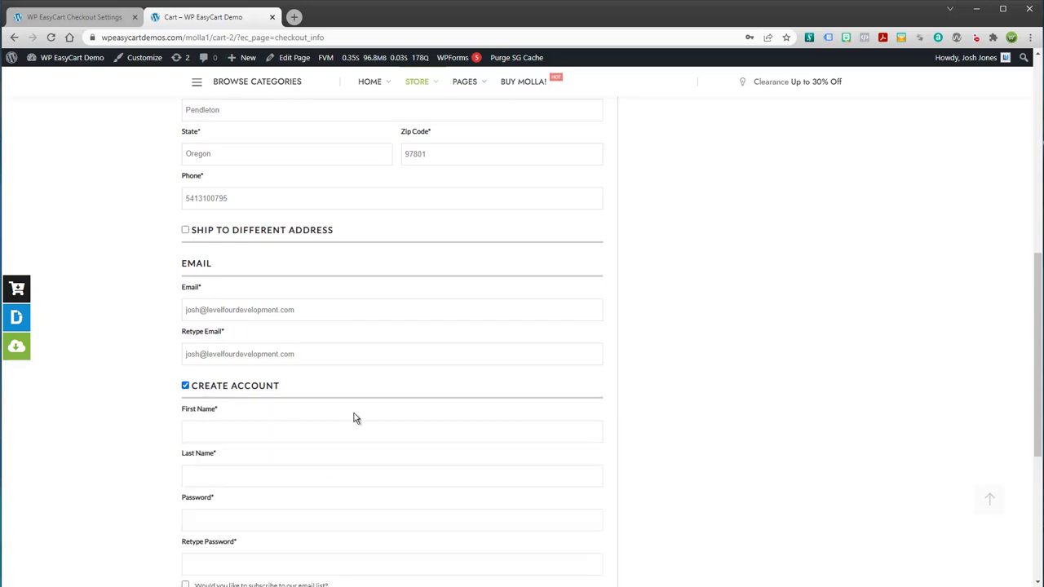
scroll(354, 421, down, 2)
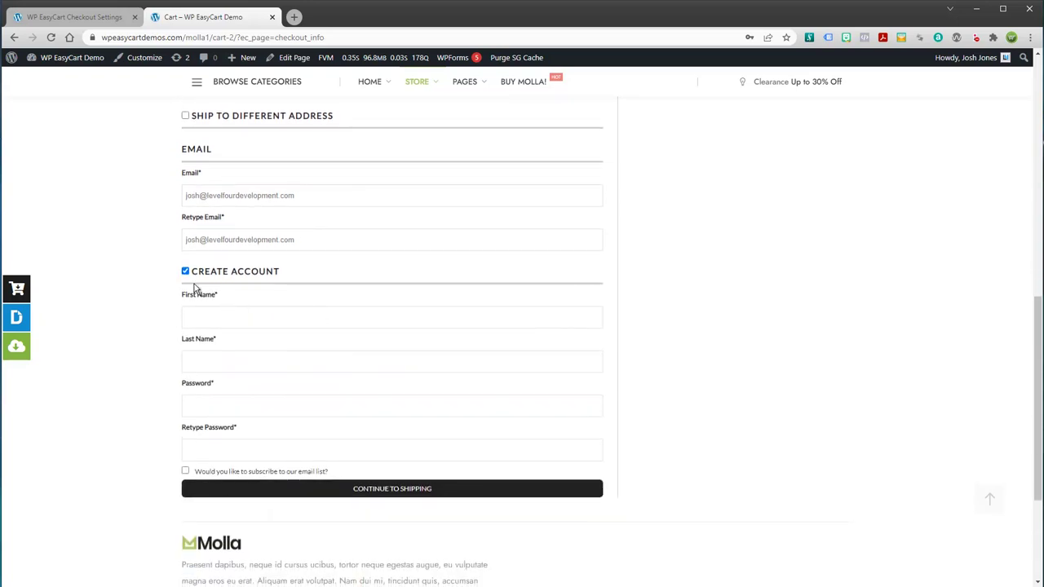
click(186, 272)
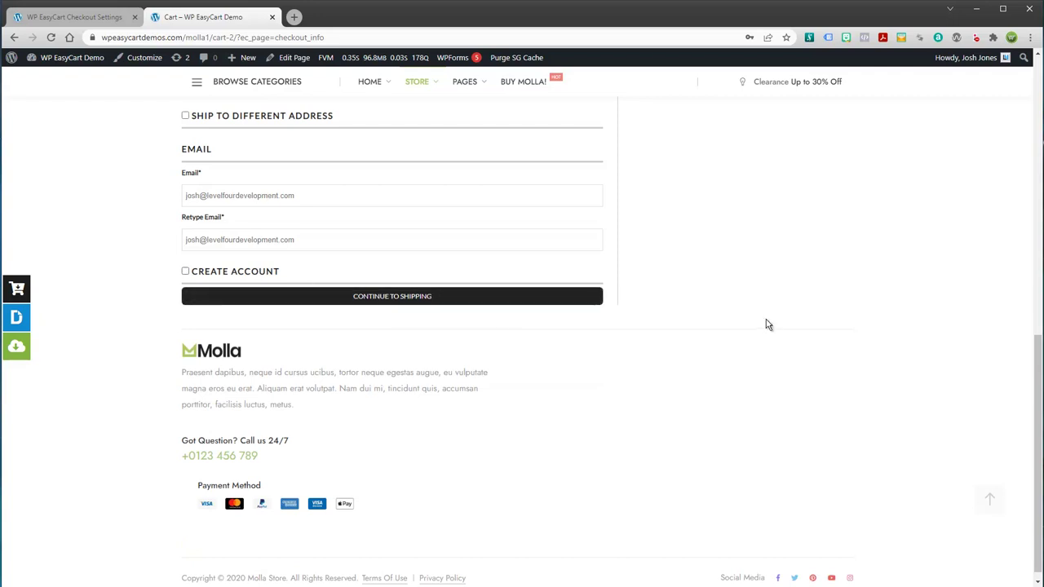
Continue to shipping and select Priority 3 Day Shipping, making the total $32.99
scroll(767, 324, up, 4)
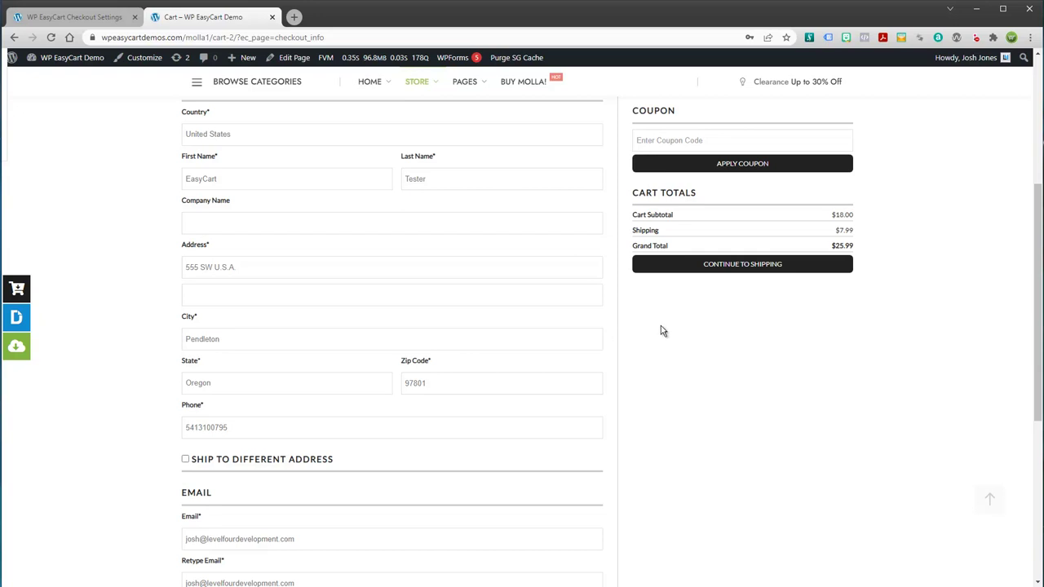
click(700, 266)
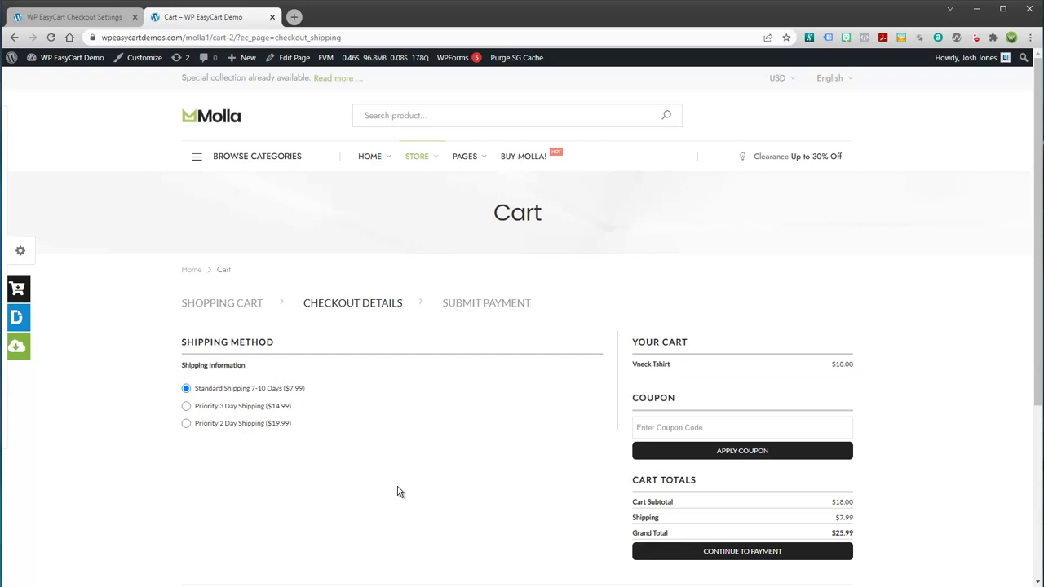
click(186, 407)
Pick Priority 2 Day Shipping, then review EasyCart's Shipping Settings options, carrier setups and zone lists
click(187, 424)
click(104, 18)
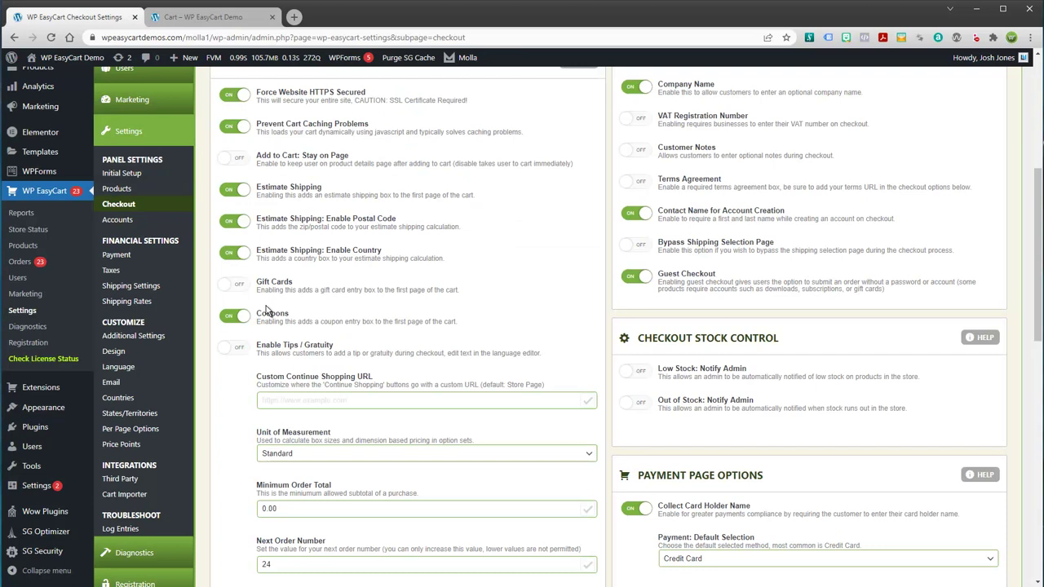
scroll(142, 308, up, 3)
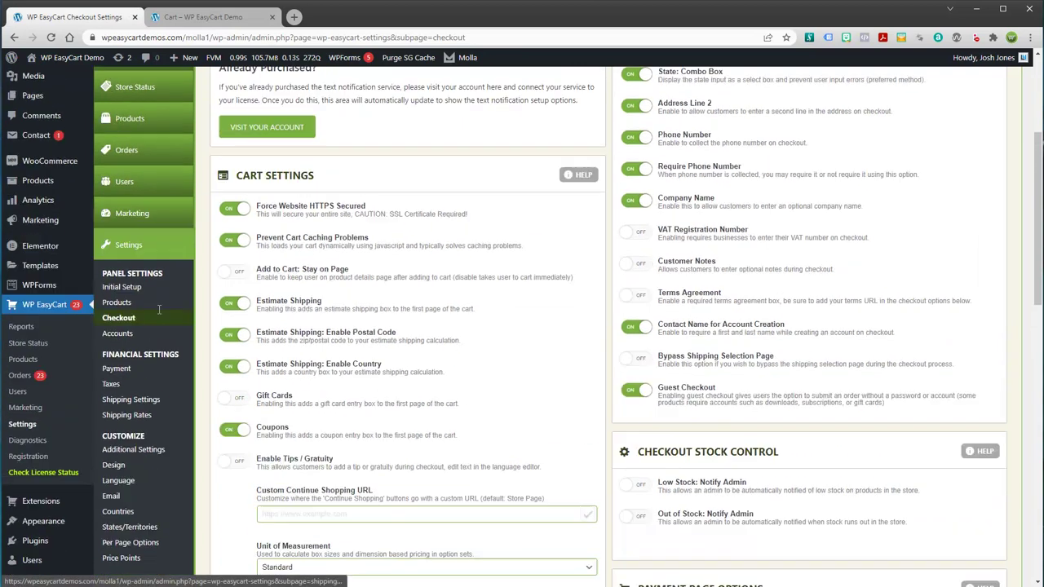
scroll(142, 309, down, 3)
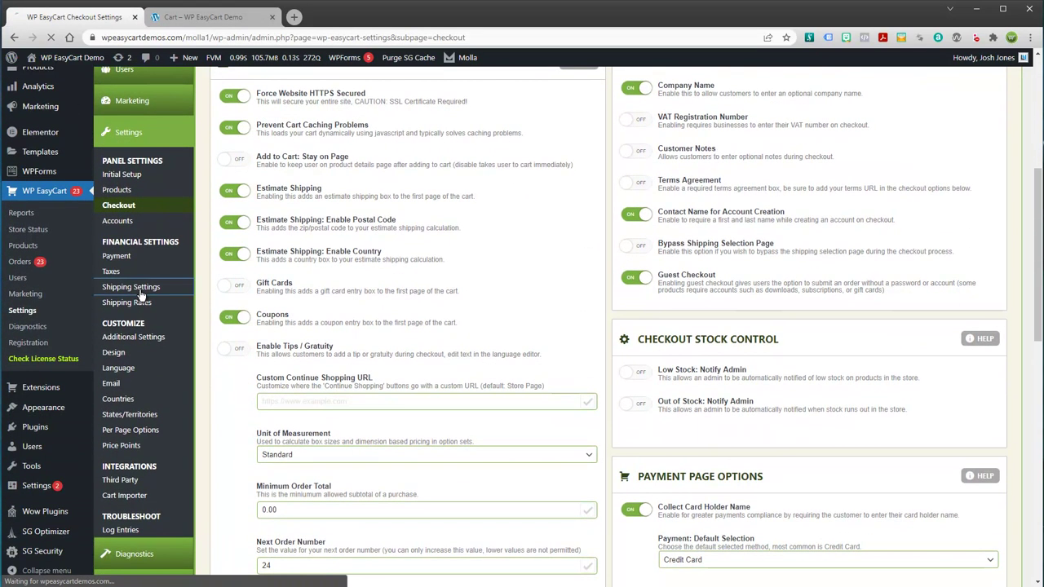
click(141, 292)
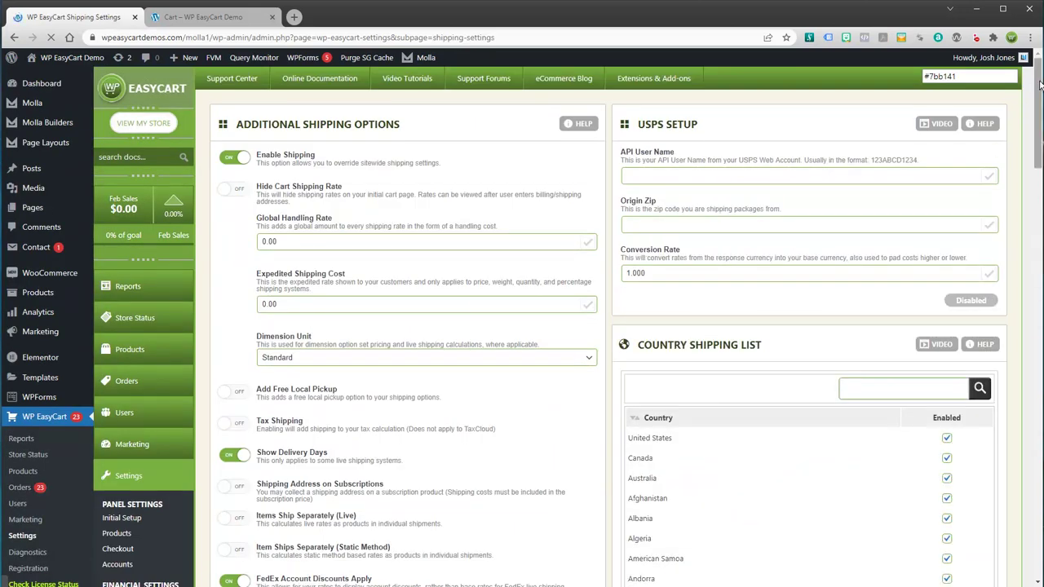
drag(1039, 70, 1040, 82)
scroll(538, 227, down, 6)
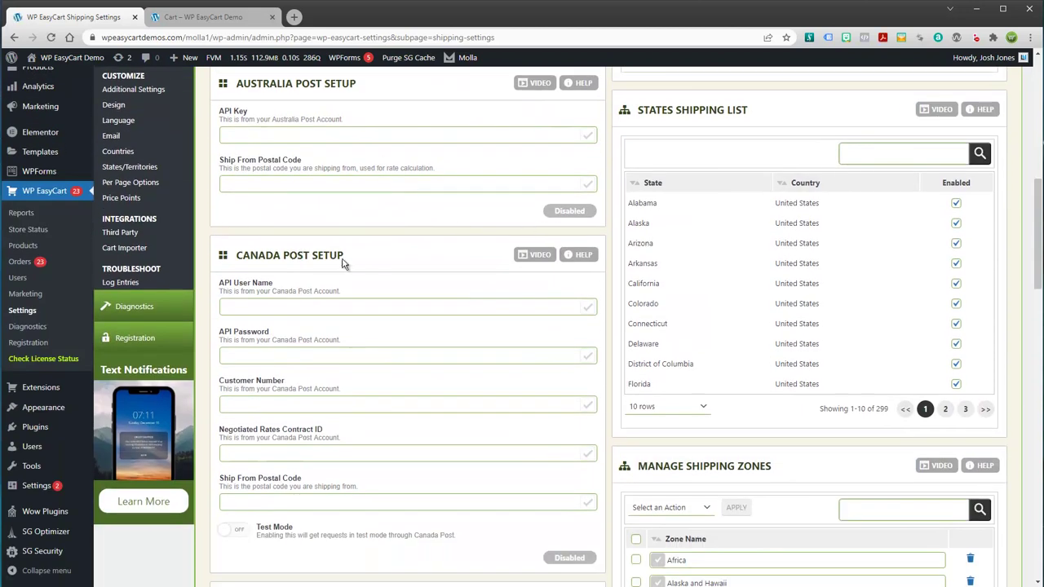
drag(1039, 243, 1040, 176)
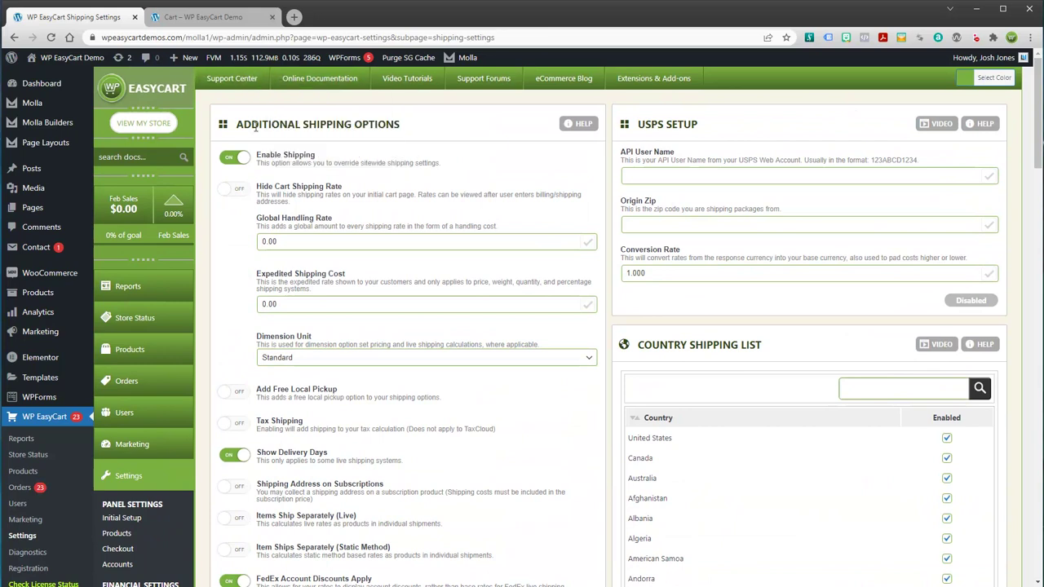
scroll(131, 538, down, 3)
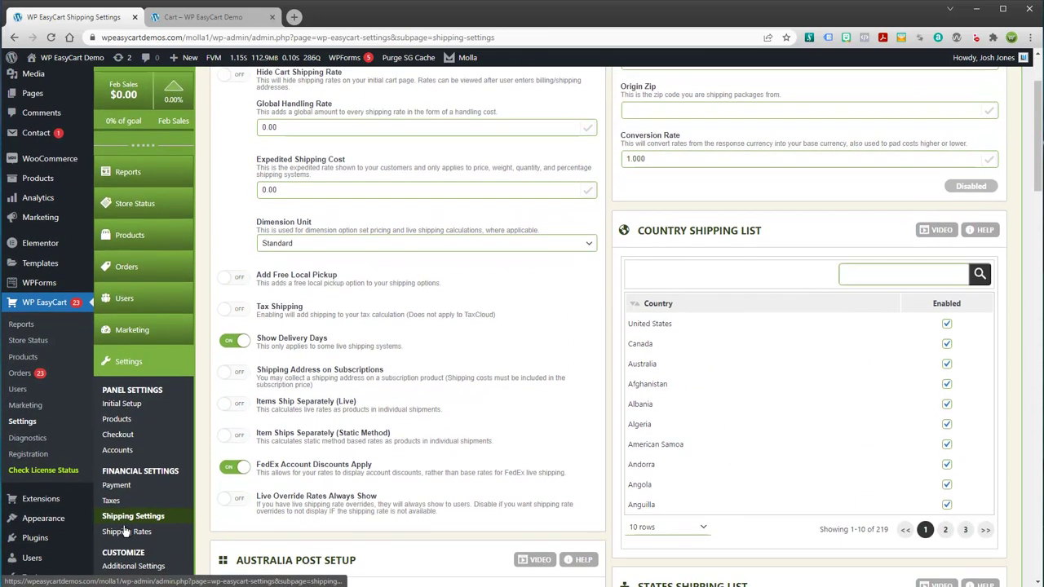
Open Shipping Rates and check the method list, keeping Static Shipping Method with its three rates
click(124, 532)
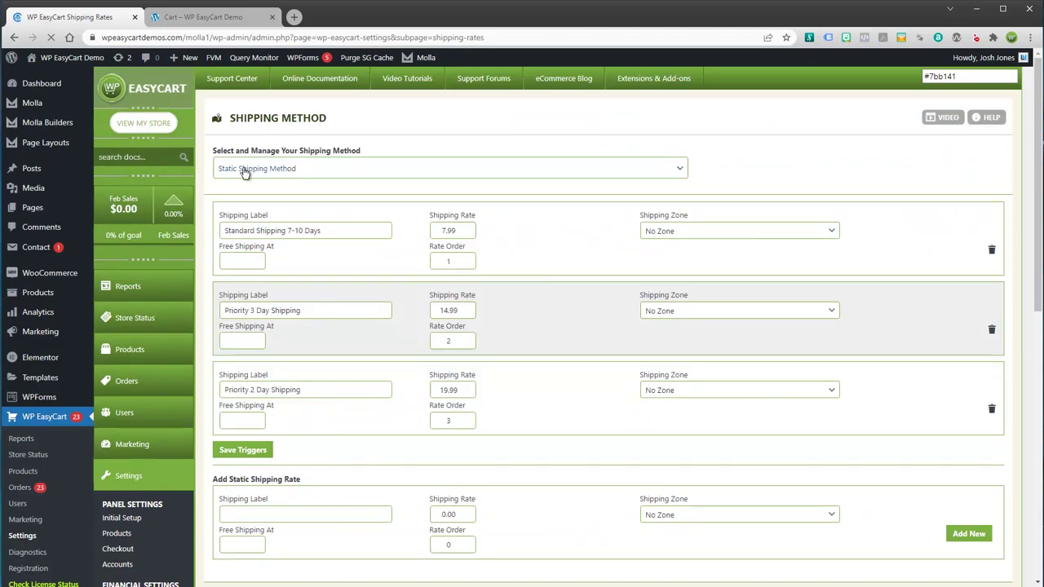
click(246, 172)
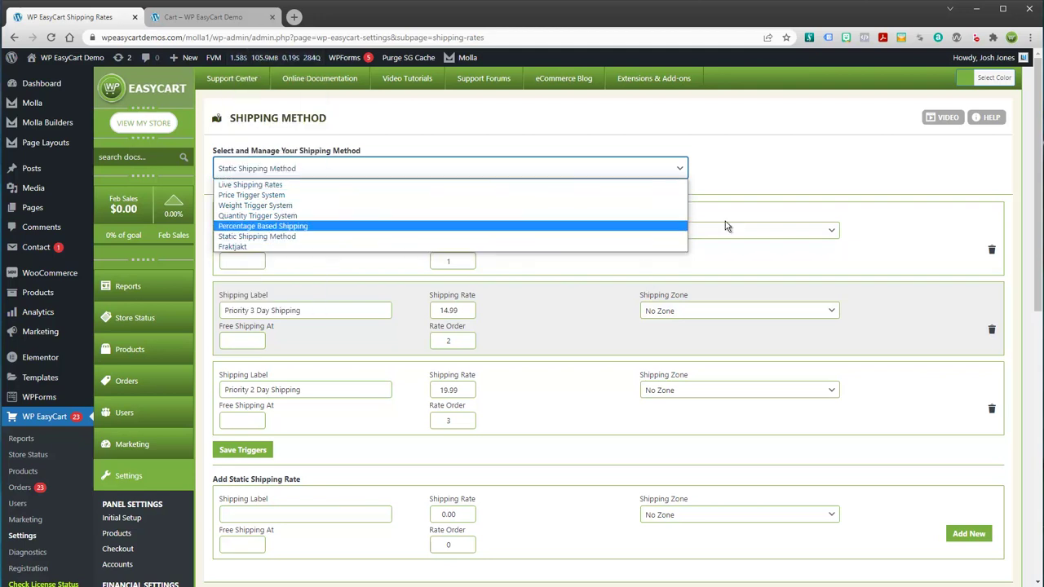
click(813, 199)
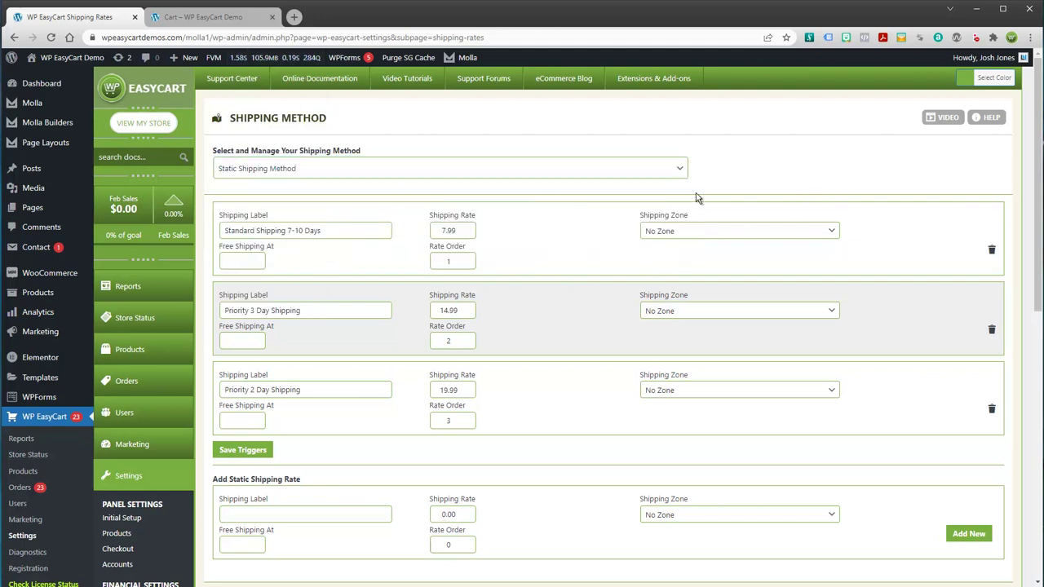
click(681, 169)
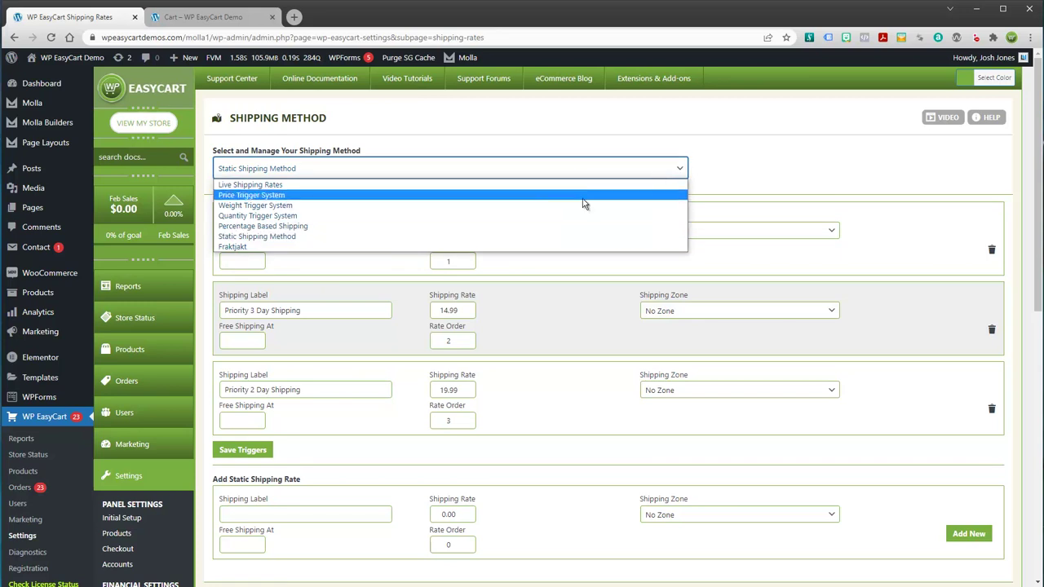
click(745, 167)
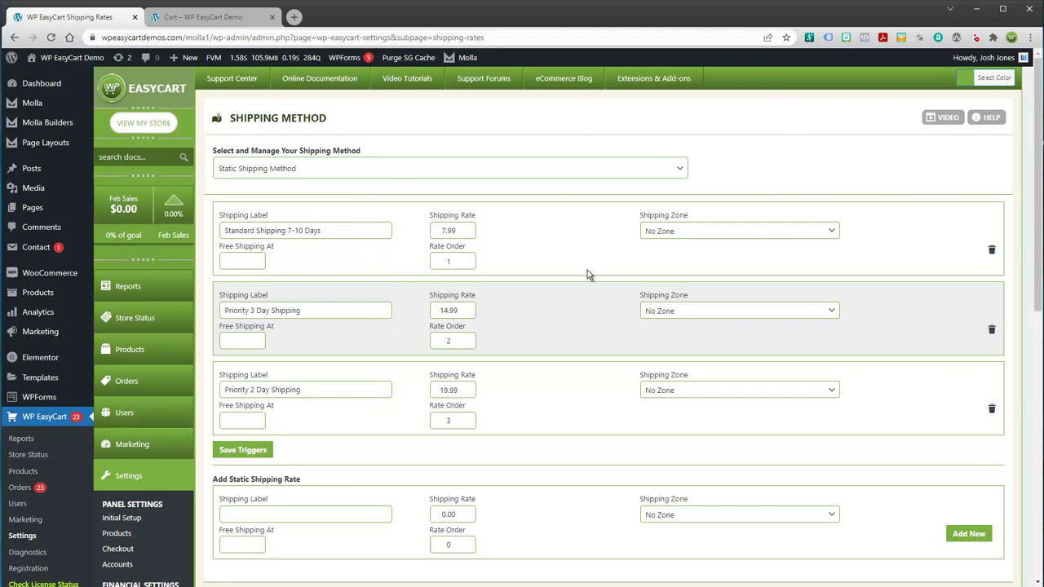
Back in the cart, select Priority 3 Day Shipping and continue to the payment step
mouse_move(279, 96)
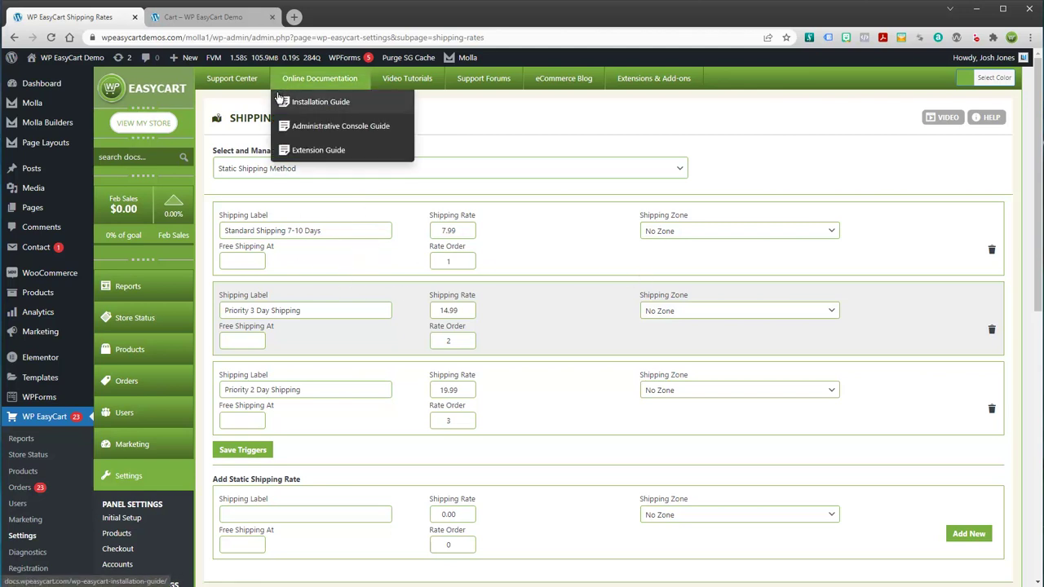
click(221, 17)
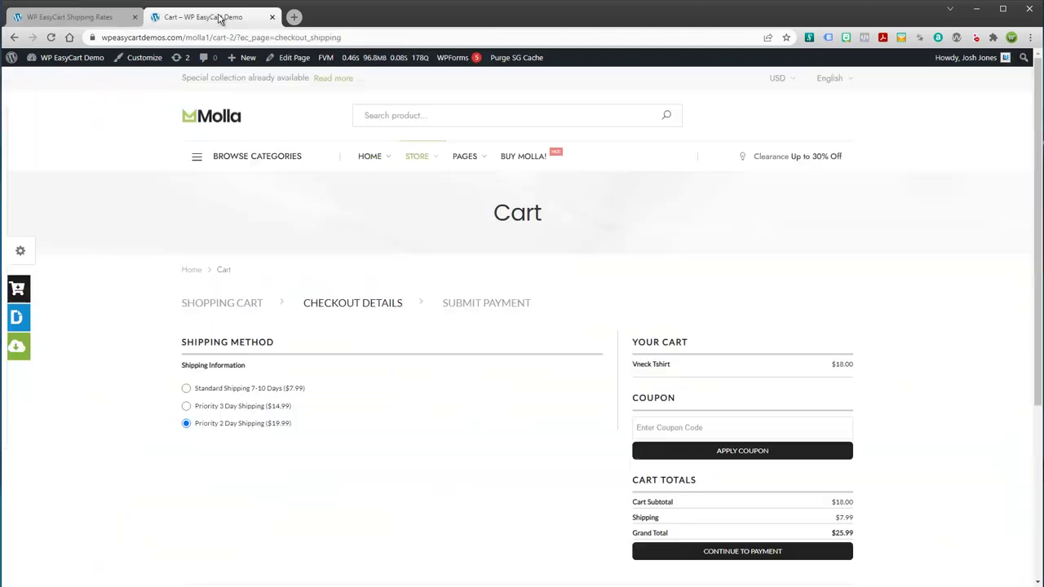
click(187, 406)
scroll(686, 482, down, 2)
click(734, 449)
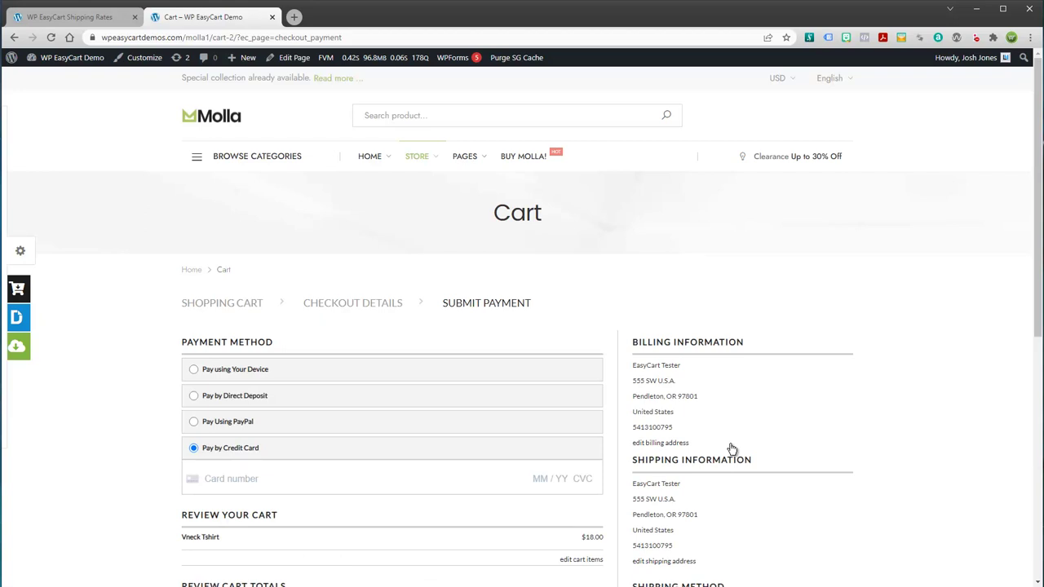
Try the device, direct deposit and PayPal payment options, then settle on Pay by Credit Card
click(195, 371)
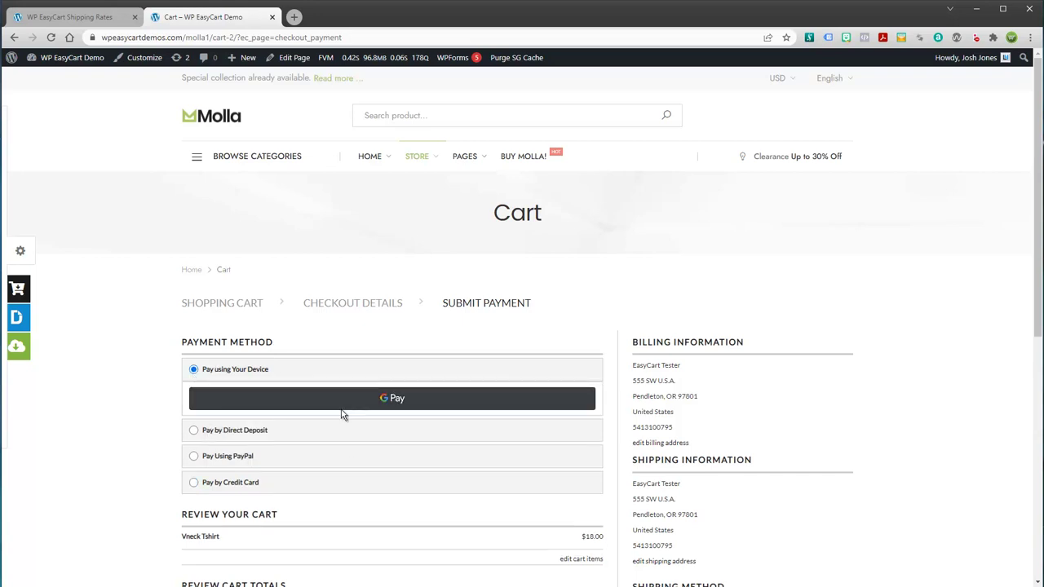
click(194, 431)
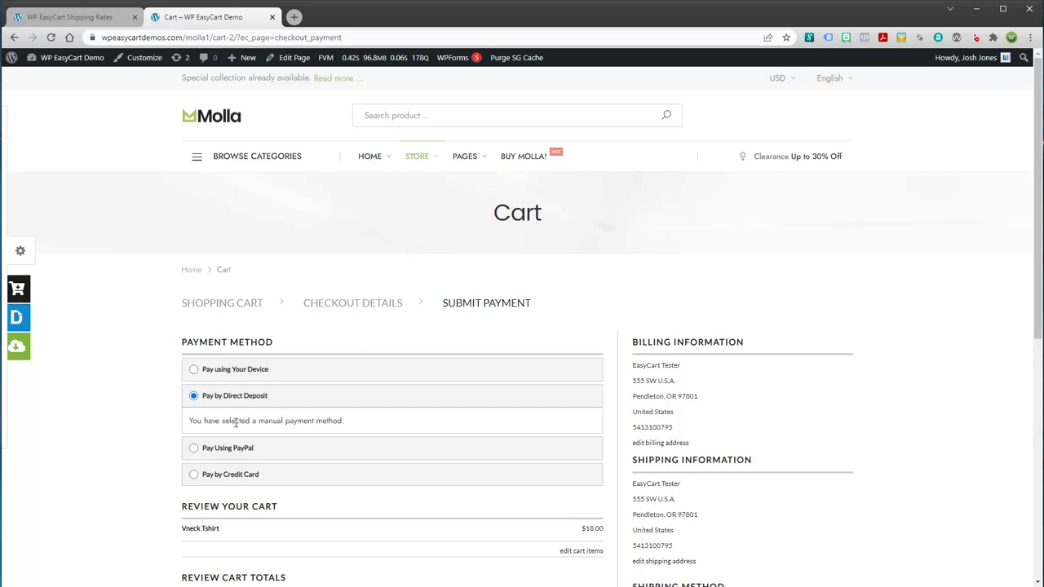
click(194, 448)
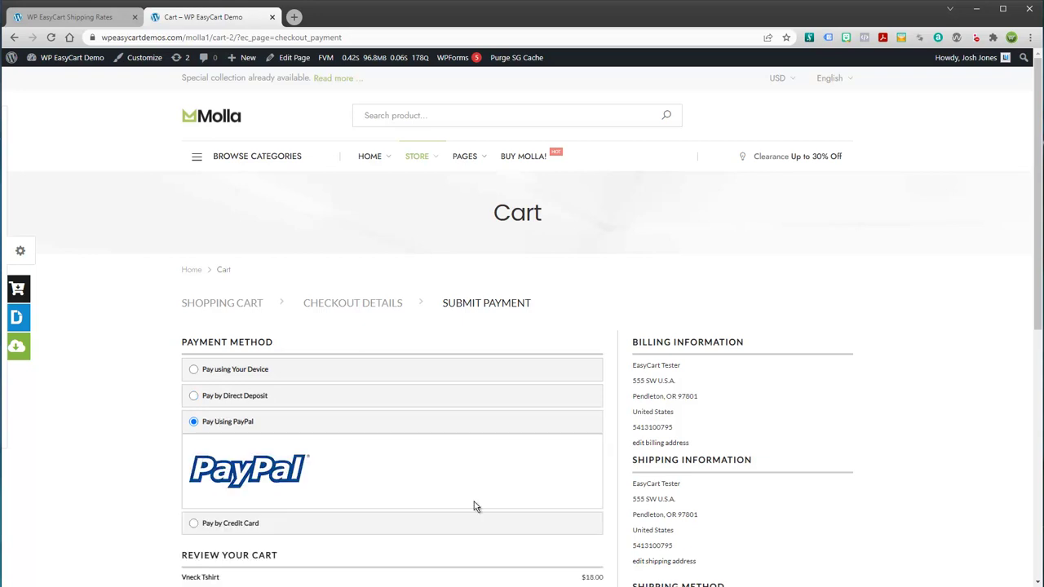
scroll(476, 506, down, 4)
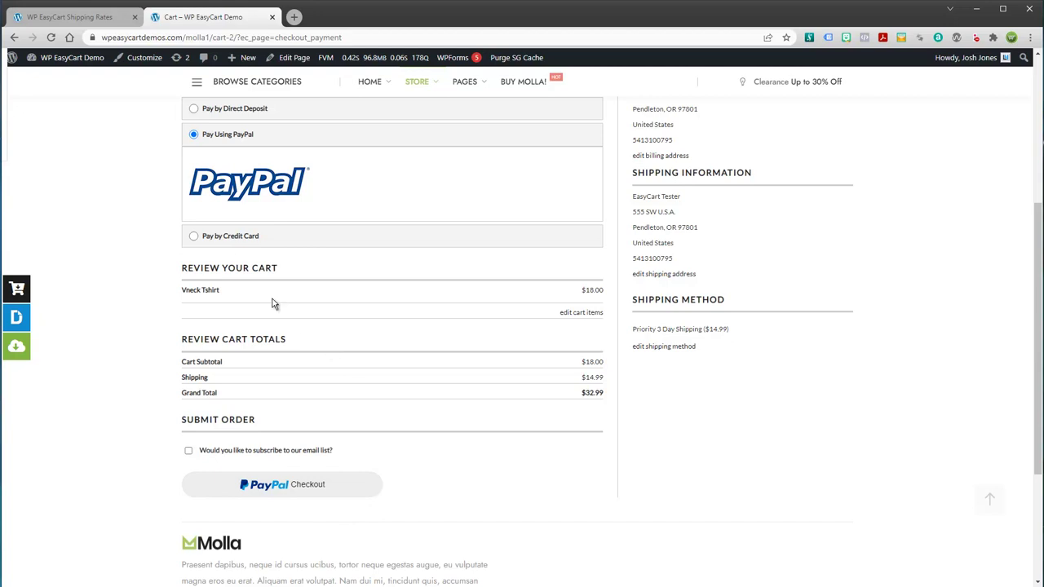
click(193, 232)
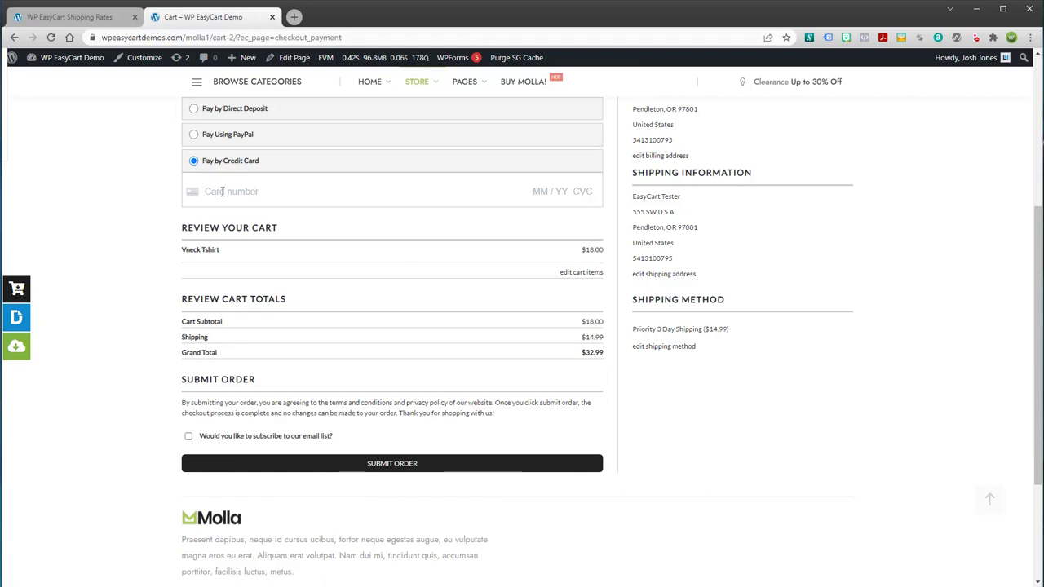
drag(1039, 339, 1039, 294)
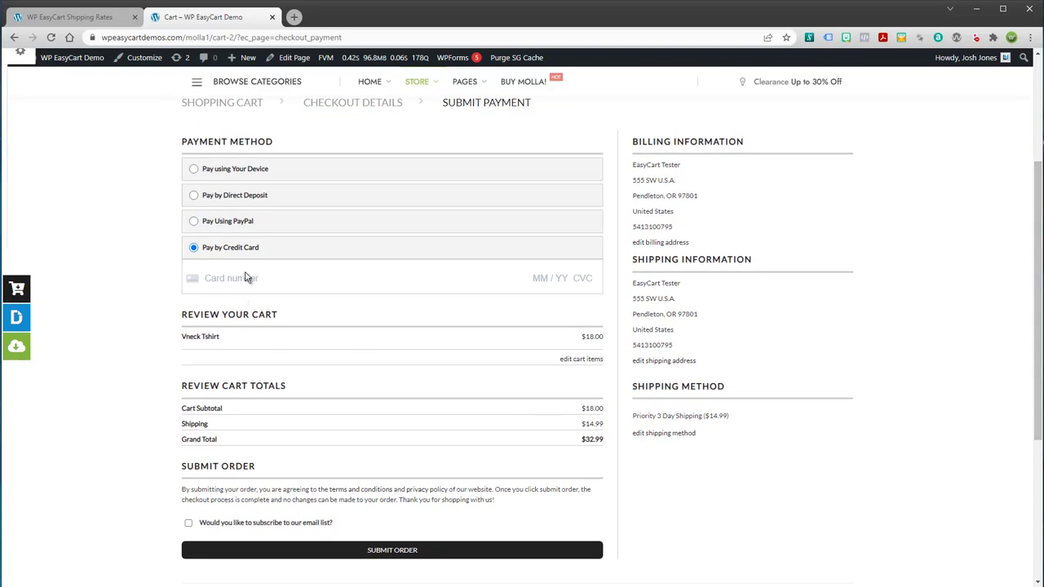
Fill in the saved Visa test card, complete its security code, and submit the order
click(226, 278)
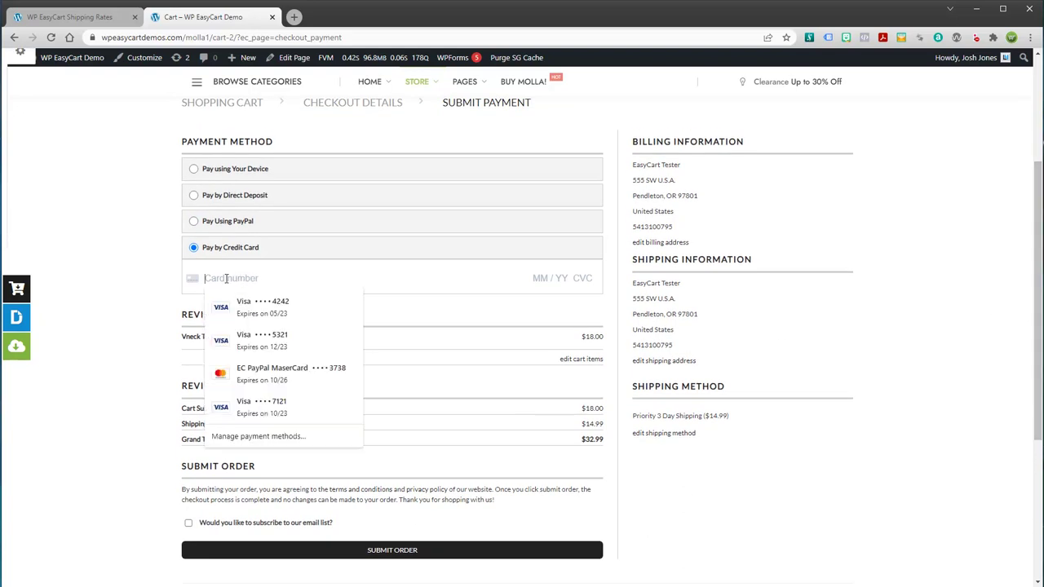
click(271, 303)
click(584, 278)
text(33)
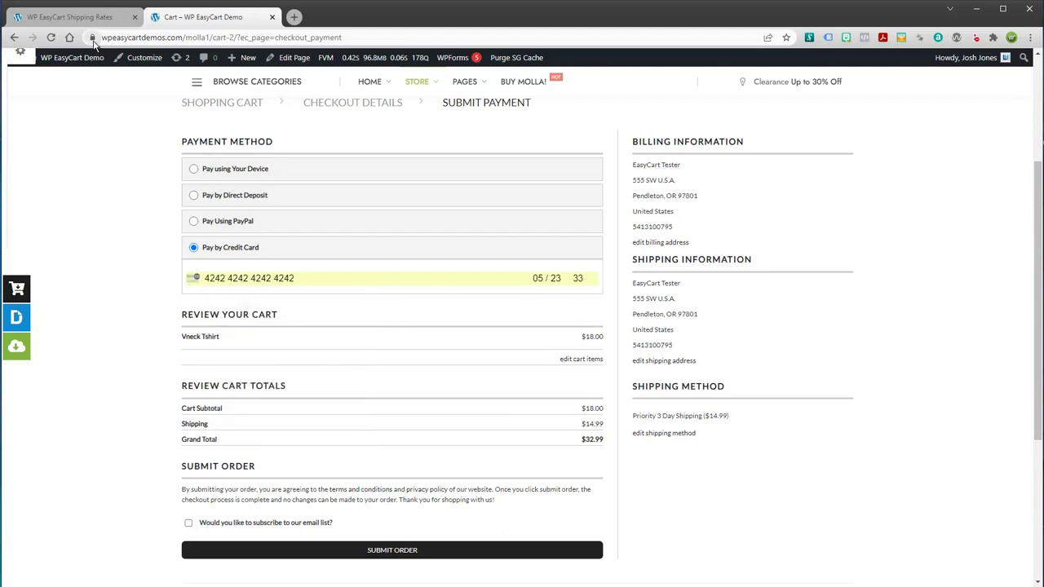
click(393, 551)
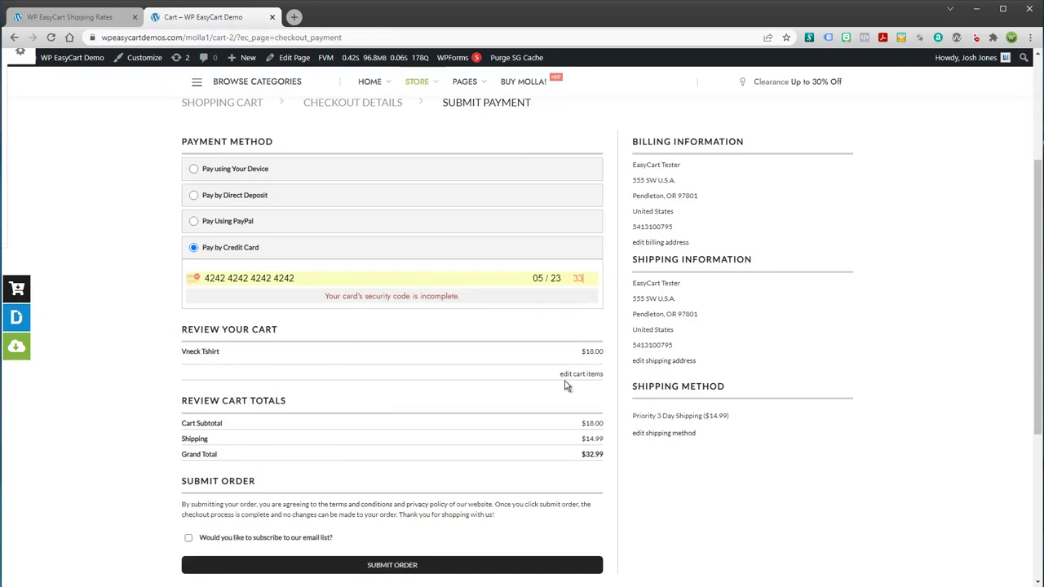
text(3)
click(404, 548)
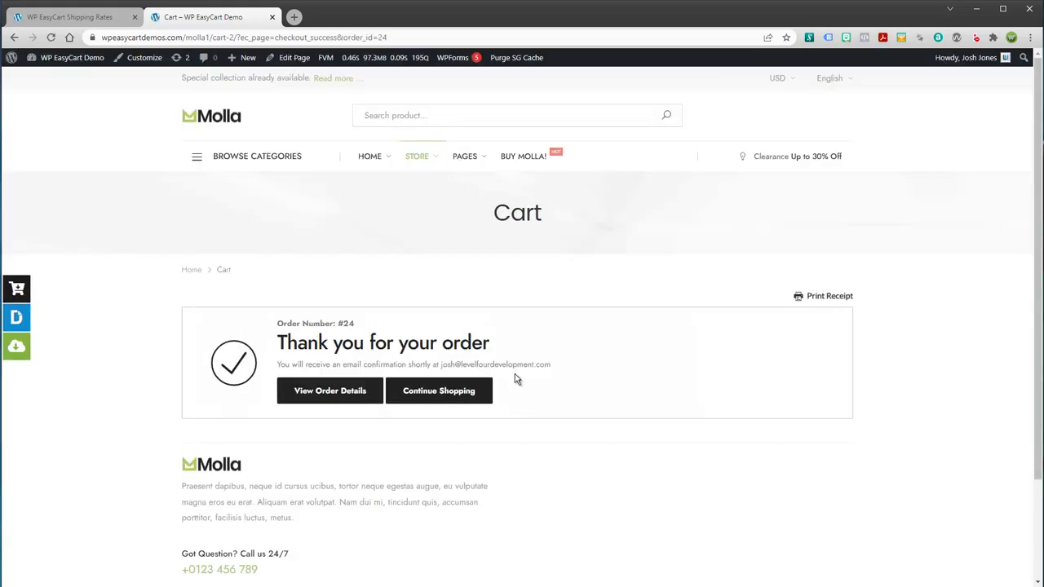
scroll(550, 375, down, 1)
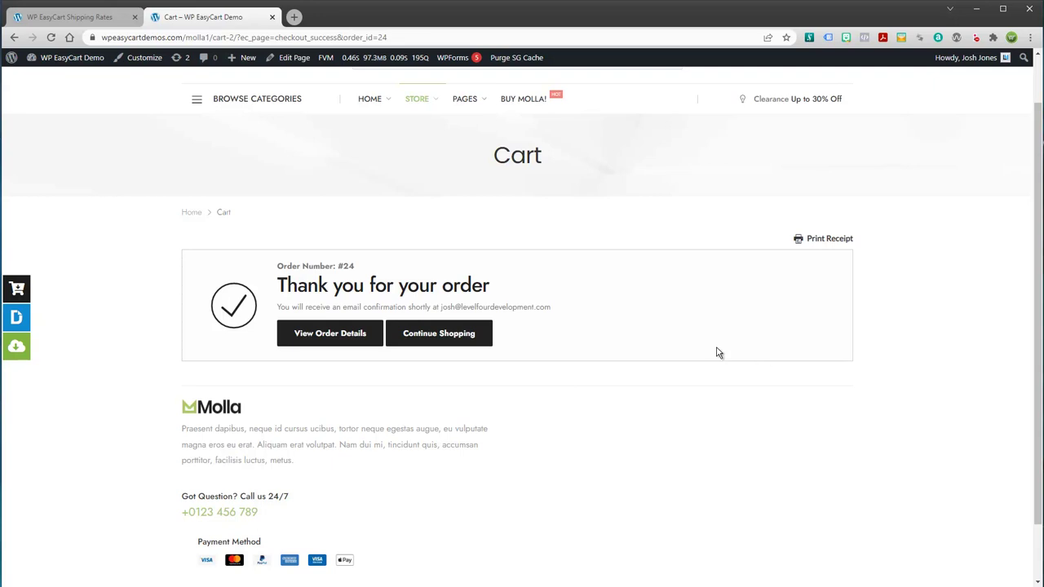
mouse_move(431, 104)
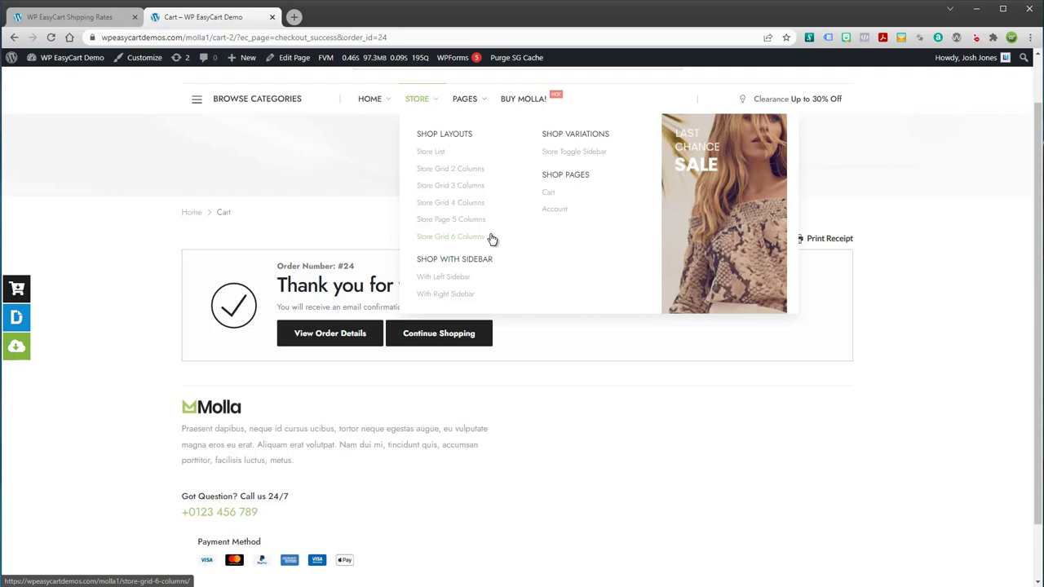
Toggle Browse Categories, then load the home page with the Wooden Sideboard Table promotion
mouse_move(380, 104)
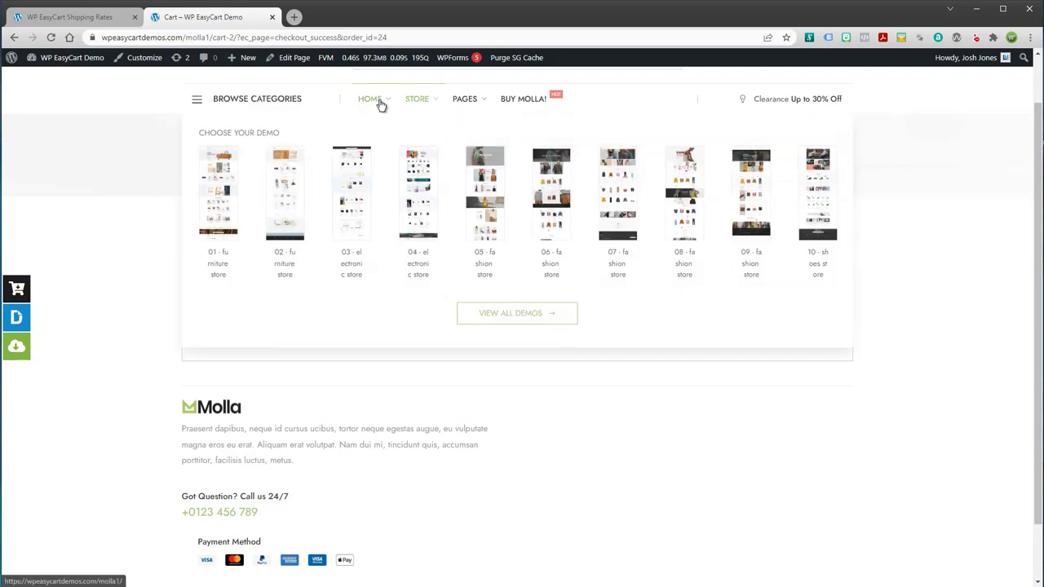
click(274, 104)
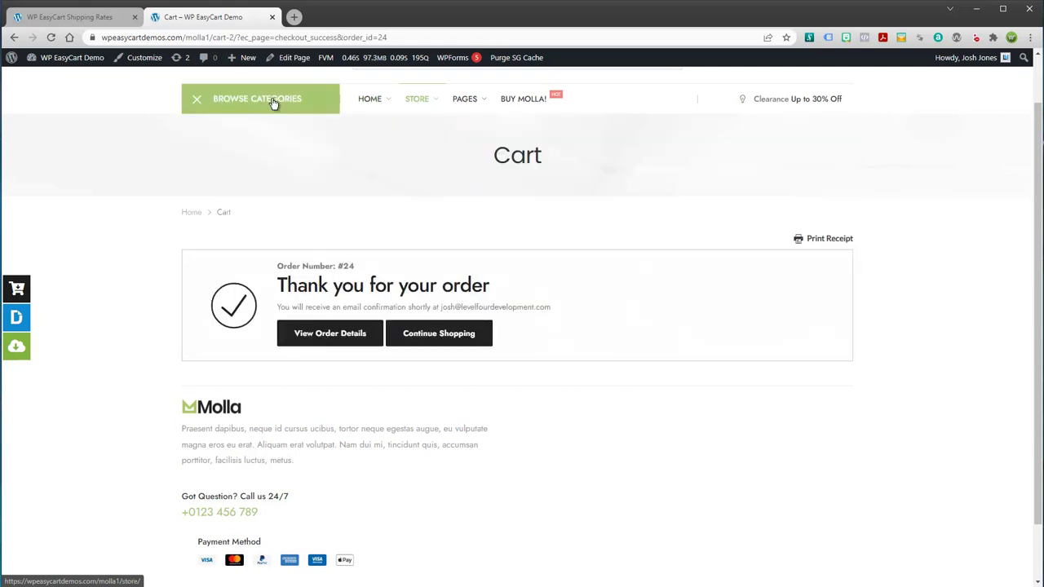
click(370, 102)
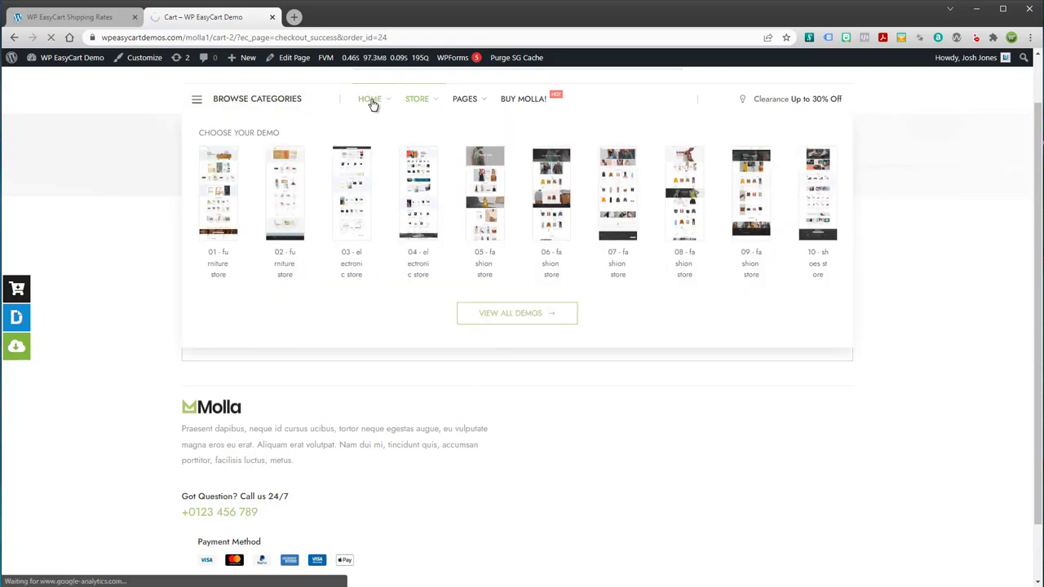